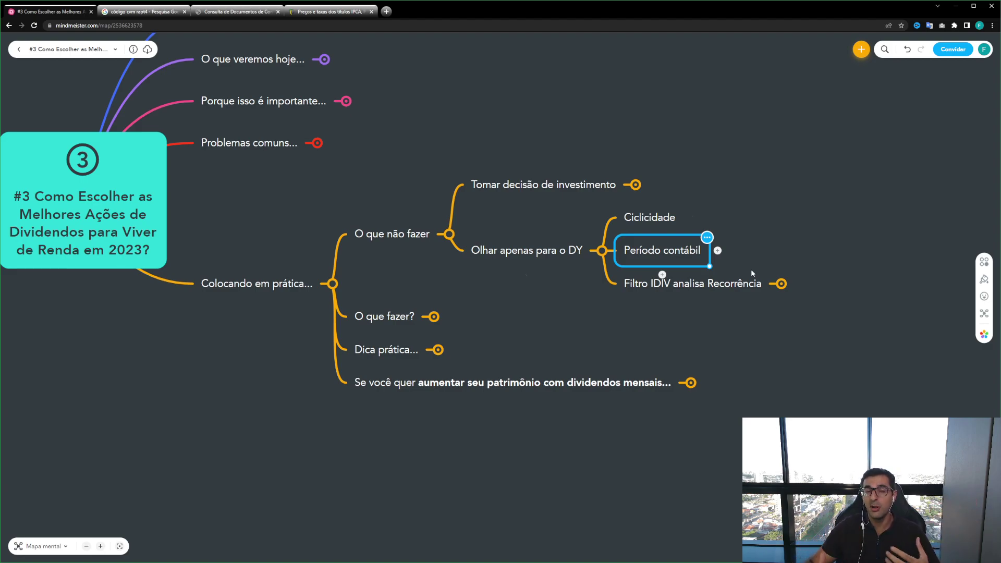
Expand the "Filtro IDIV analisa Recorrência" node under "Olhar apenas para o DY".
left_click(755, 279)
left_click_drag(792, 353, 725, 344)
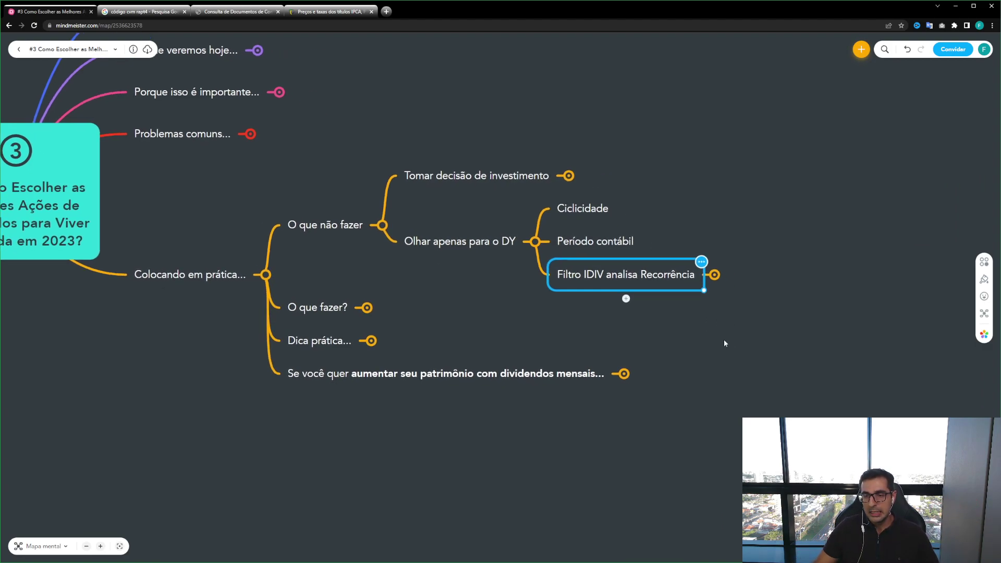
key("space")
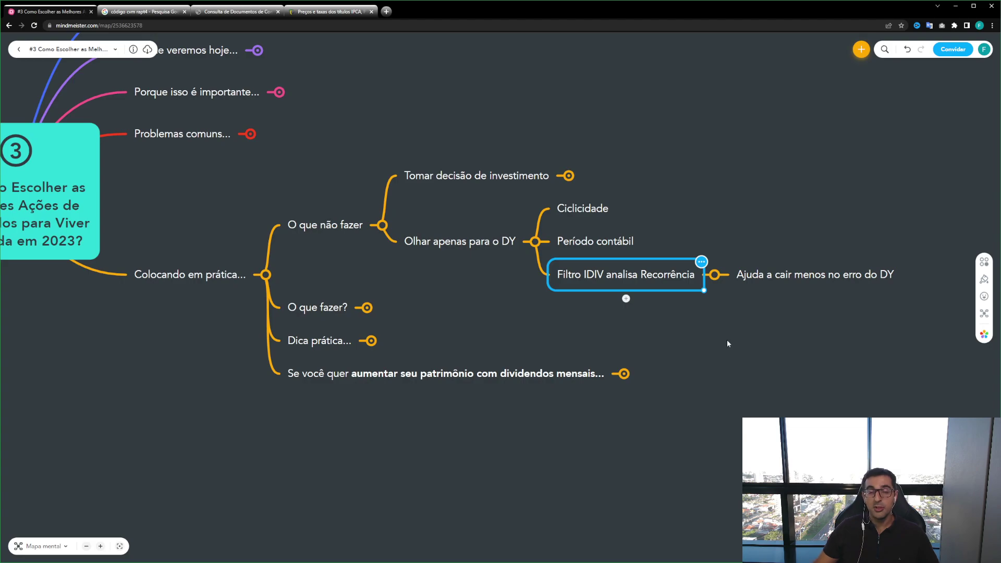
left_click_drag(704, 340, 766, 316)
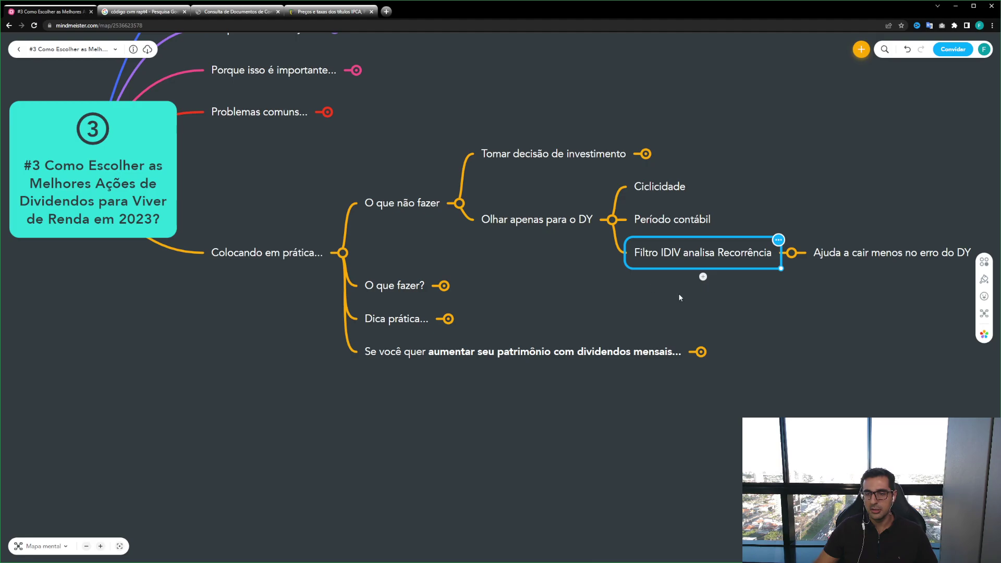
Collapse the "O que não fazer" branch and expand the "O que fazer?" branch.
key("Left")
key("Left")
key("space")
key("Down")
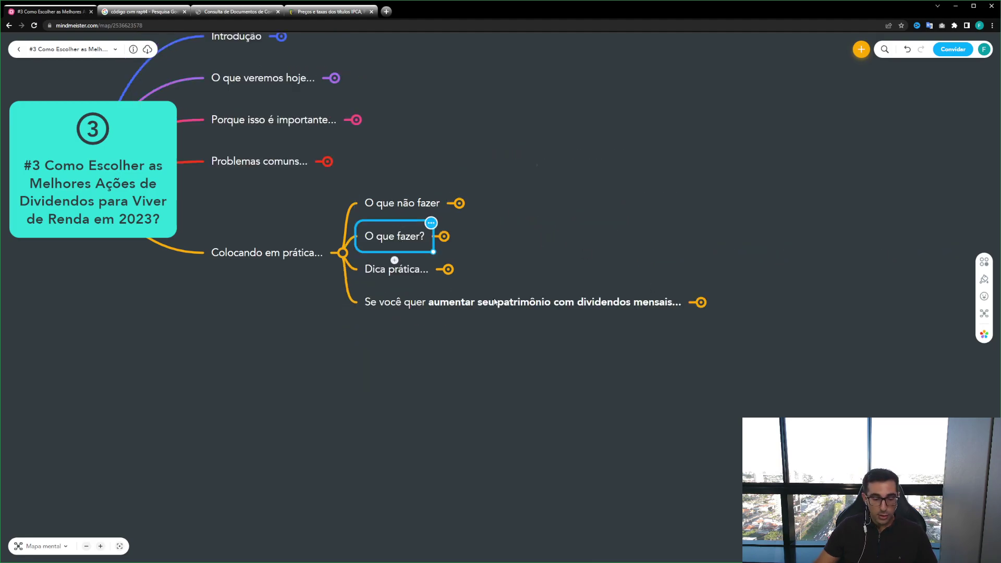
key("space")
left_click_drag(571, 365, 610, 372)
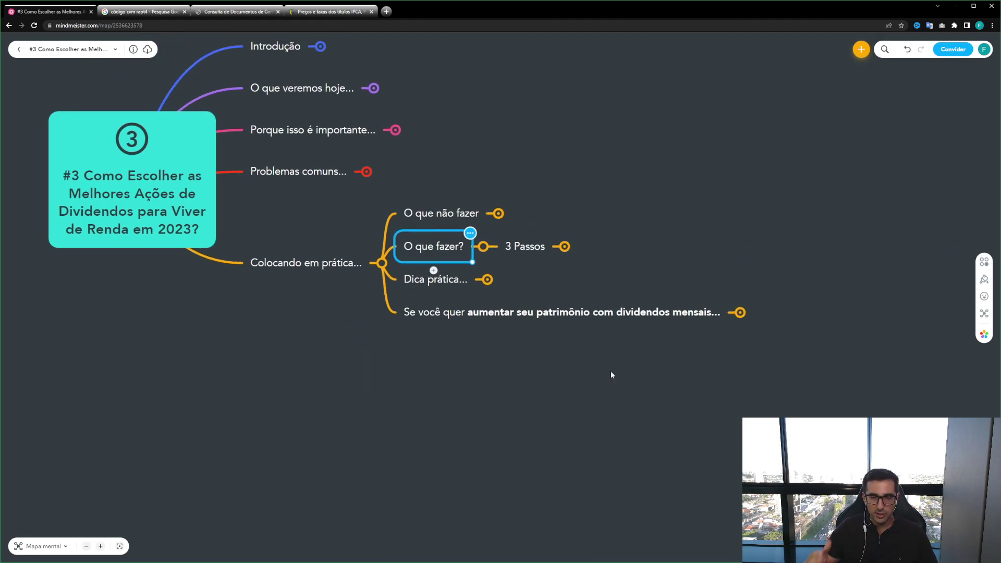
Expand the "3 Passos" node and go through its Analisar and Escolher subtopics.
key("Right")
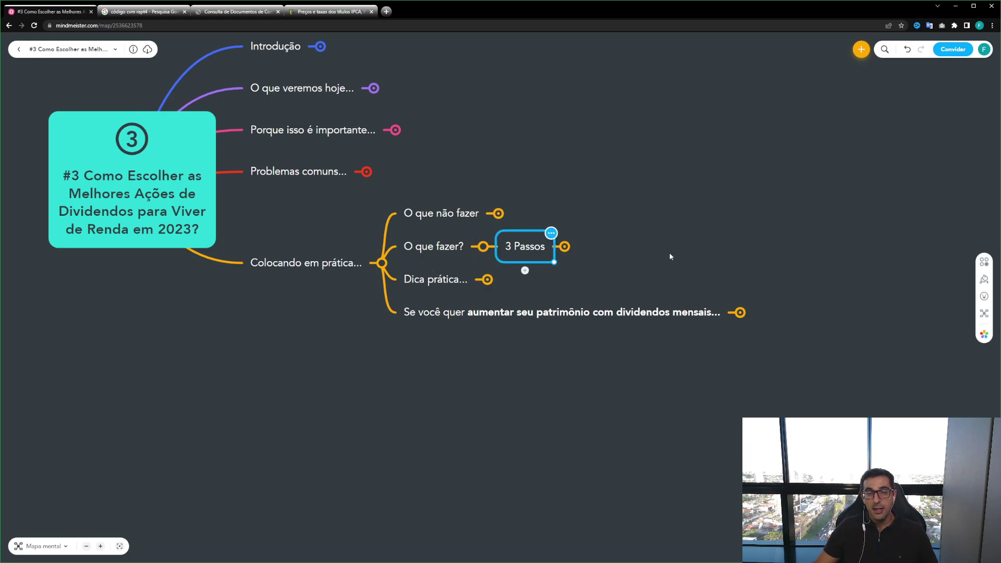
key("space")
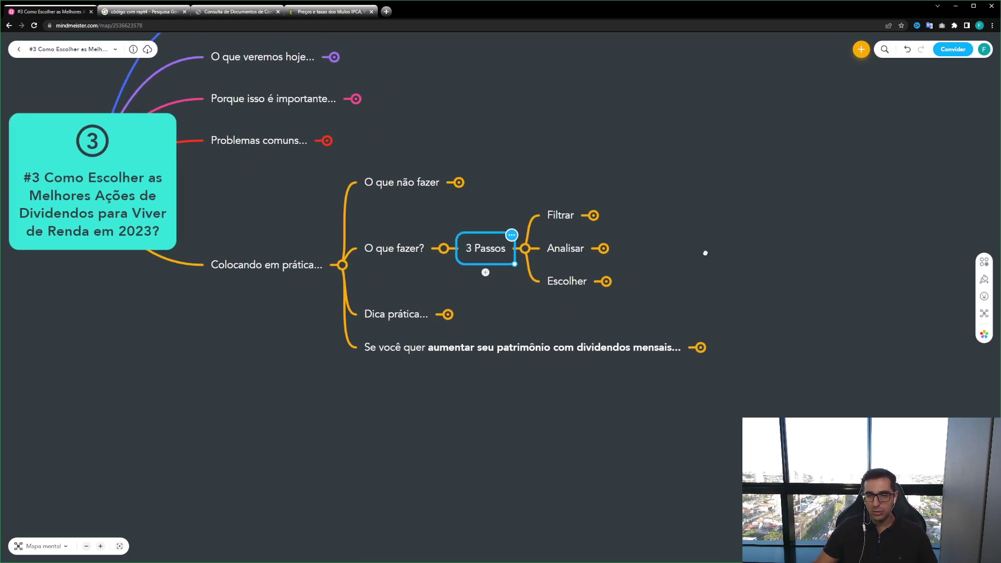
left_click(536, 236)
left_click(551, 263)
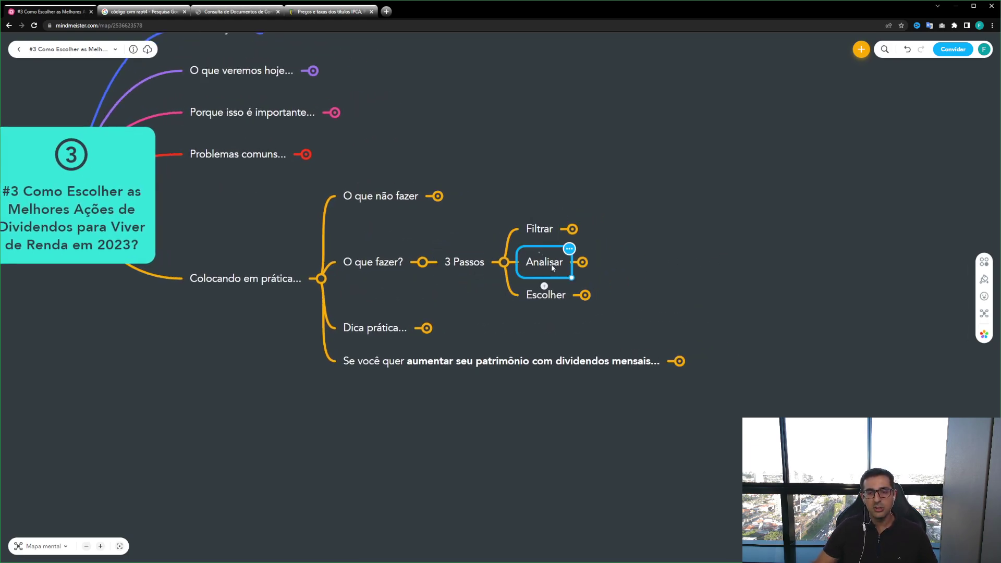
left_click(553, 302)
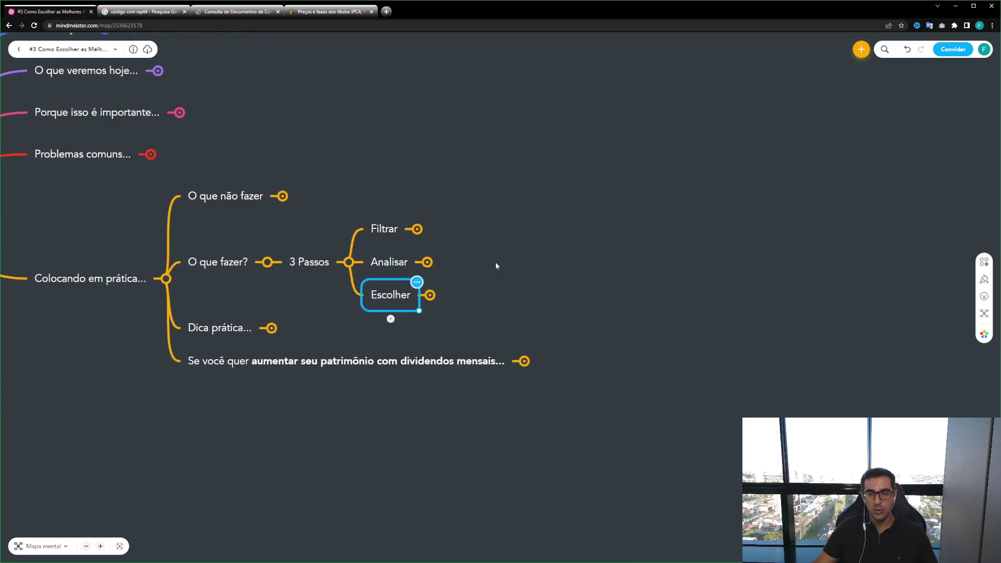
Expand the Filtrar node and its child "Diminuir a Quantidade de Ações para Análise".
left_click(382, 226)
key("space")
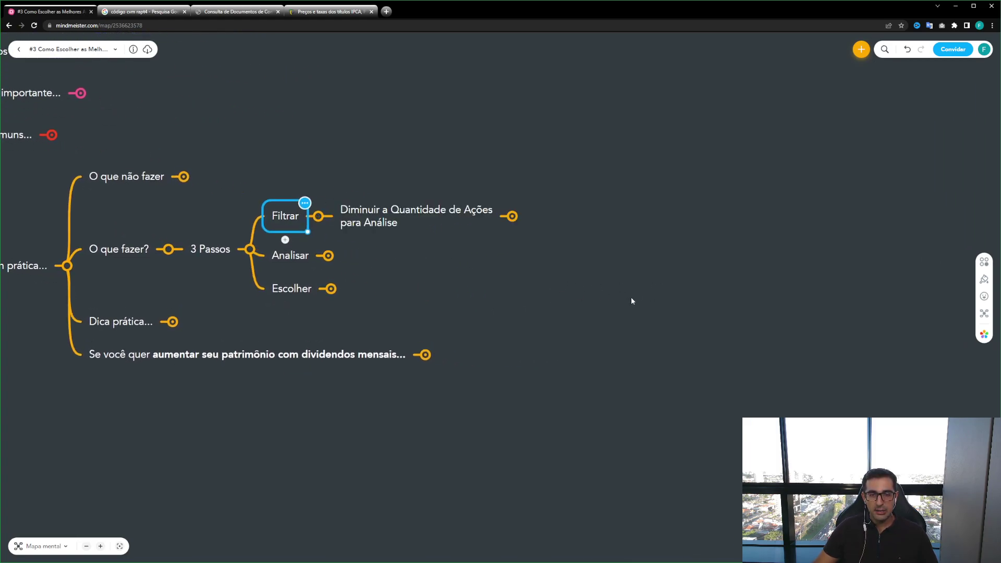
left_click(343, 218)
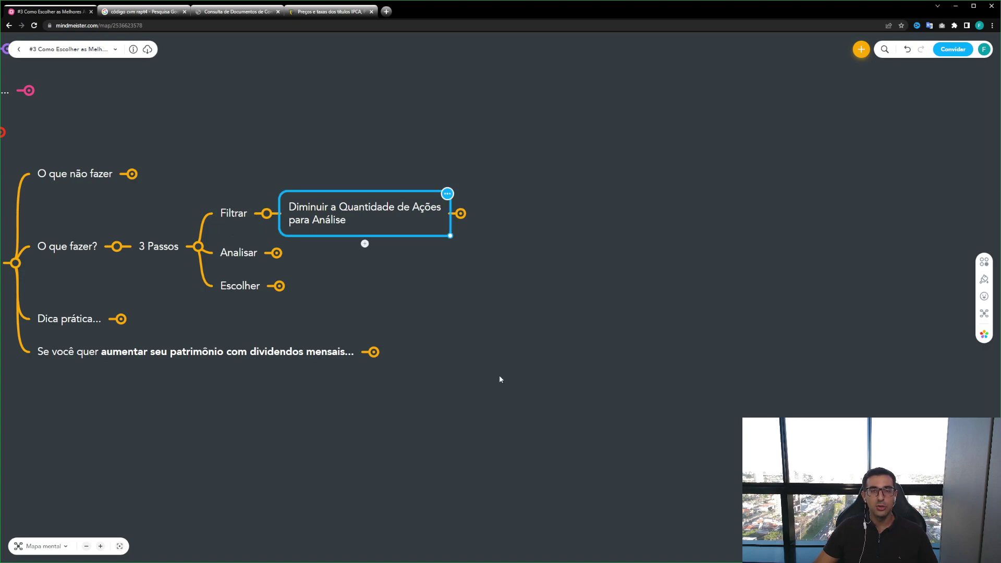
key("space")
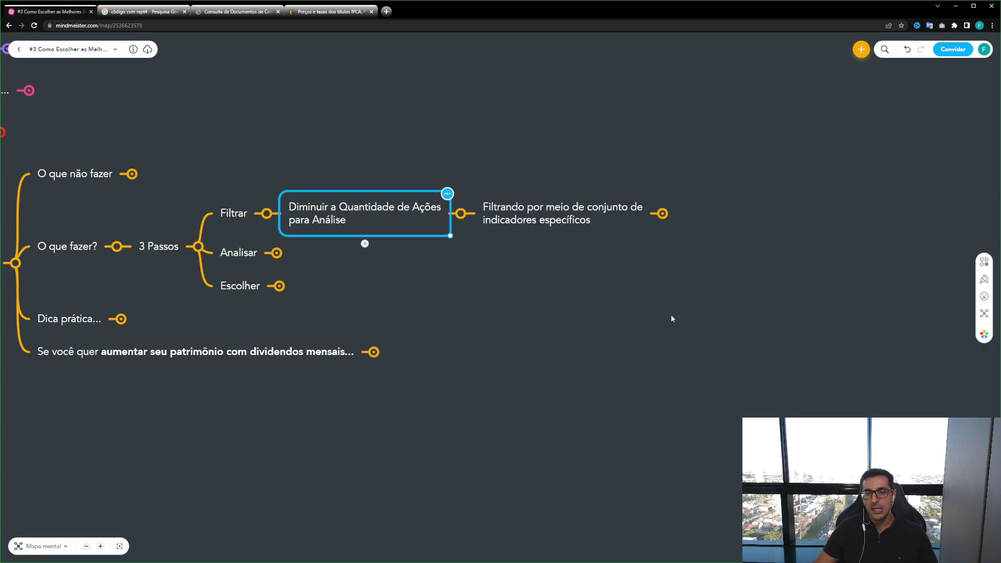
Expand the nodes on filtering by specific indicators and "Link na descrição", ending on "Planilha Filtro de Dividendos".
key("Right")
left_click_drag(686, 359, 583, 327)
key("space")
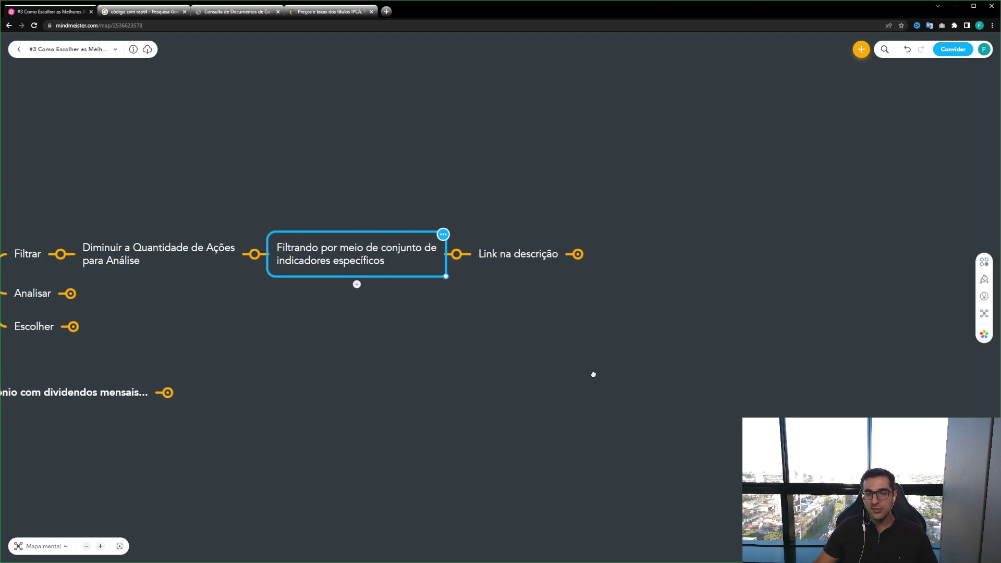
key("Right")
key("space")
key("Right")
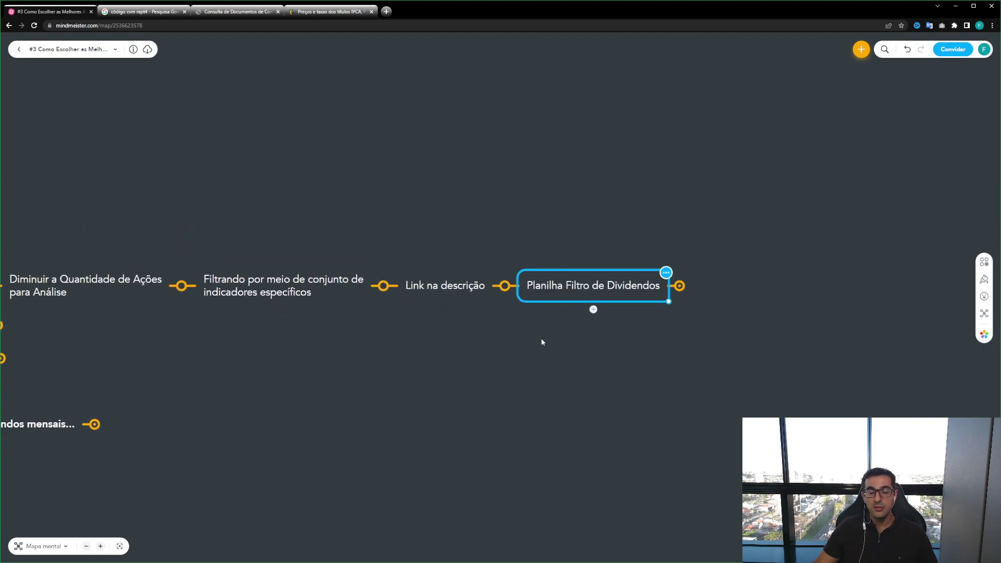
Switch to the dividend filter workbook in Excel and select a cell inside the Empresas Candidatas table.
key("alt+Tab")
key("alt+Tab")
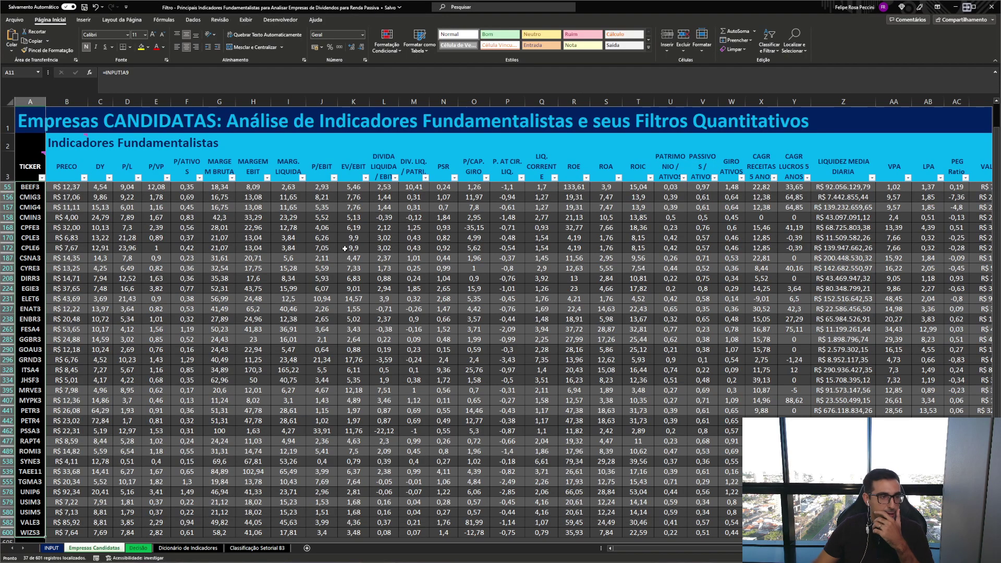
left_click(345, 249)
left_click(219, 237)
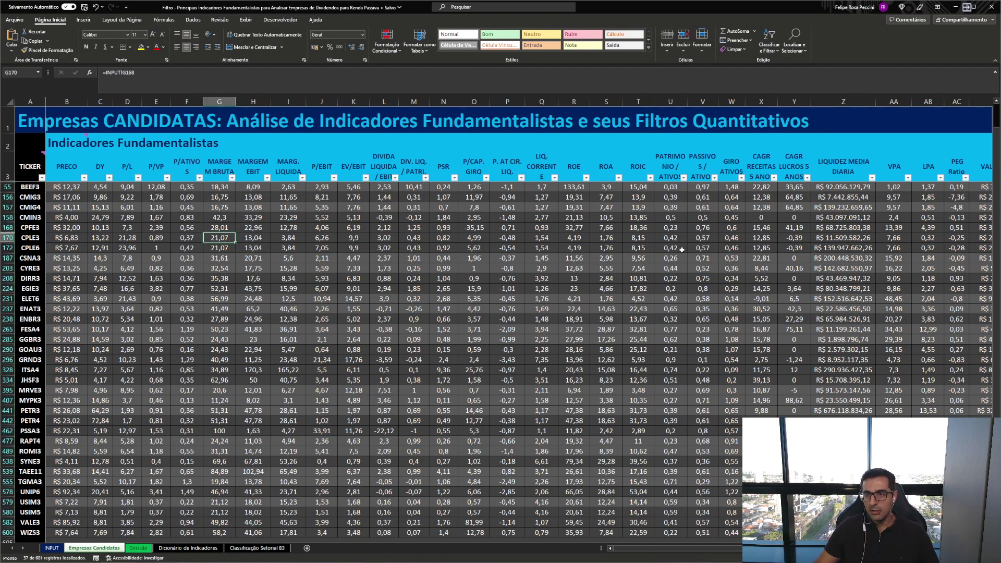
Clear all filters from the Empresas Candidatas table and return to its first rows.
left_click(769, 40)
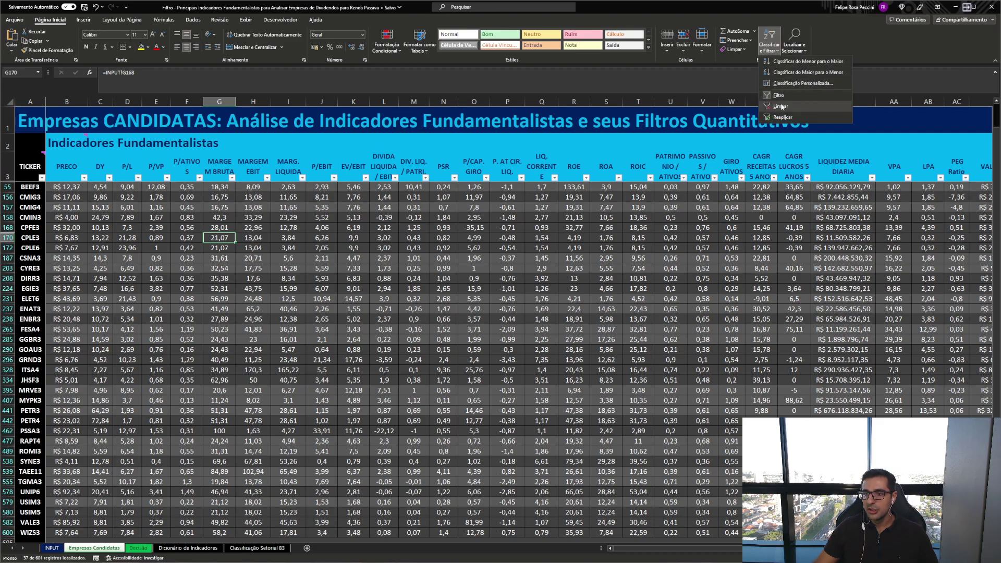
left_click(782, 105)
left_click(528, 205)
scroll(528, 204, "up", 17)
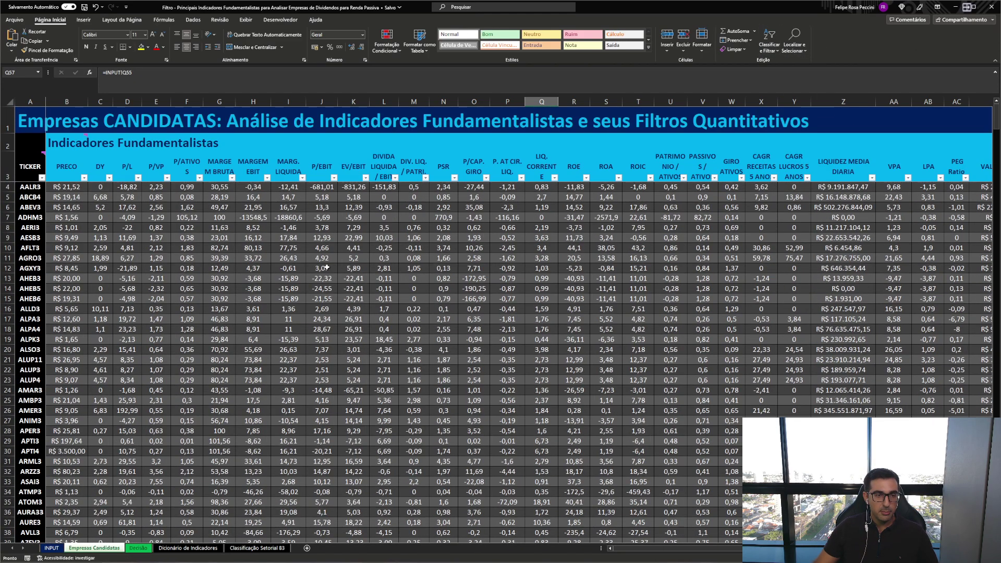
scroll(278, 254, "down", 1)
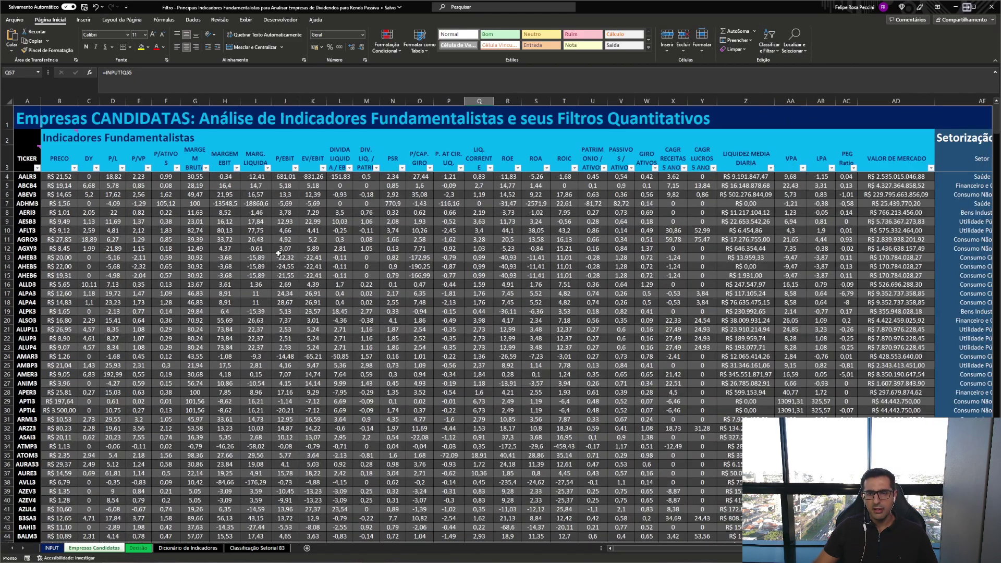
Examine the Indicadores Fundamentalistas section heading, its indicator columns and its attached comment.
left_click_drag(58, 138, 458, 153)
left_click(59, 138)
left_click_drag(57, 156, 703, 156)
left_click(60, 138)
mouse_move(60, 138)
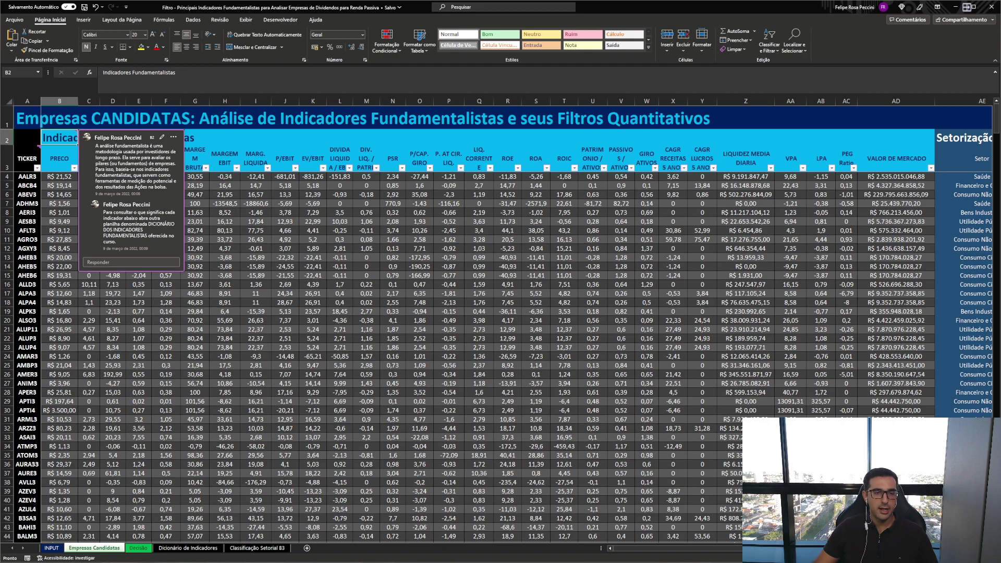
left_click(535, 248)
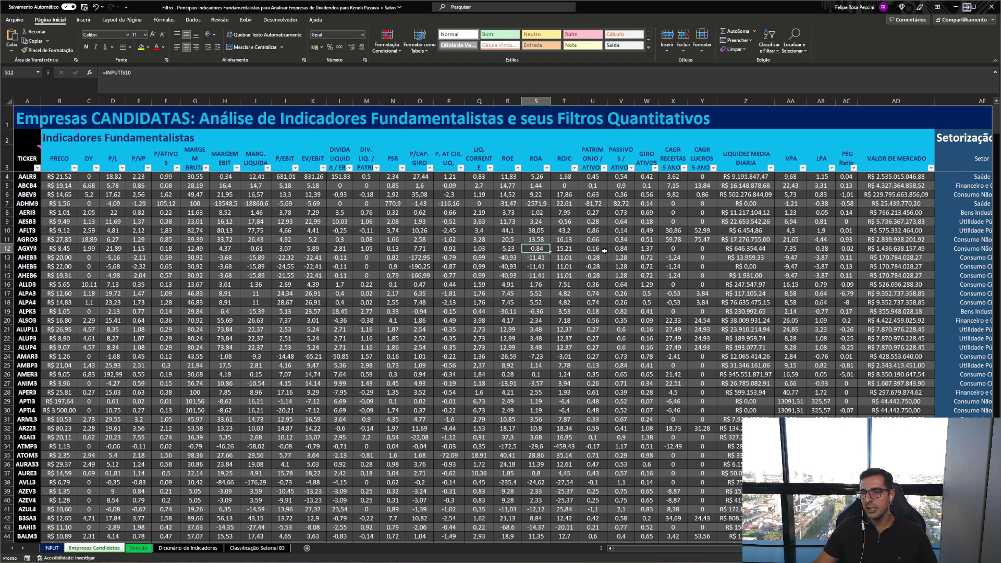
Select the whole TICKER list from its first entry and inspect the last rows of the table.
left_click(33, 177)
key("ctrl+shift+Down")
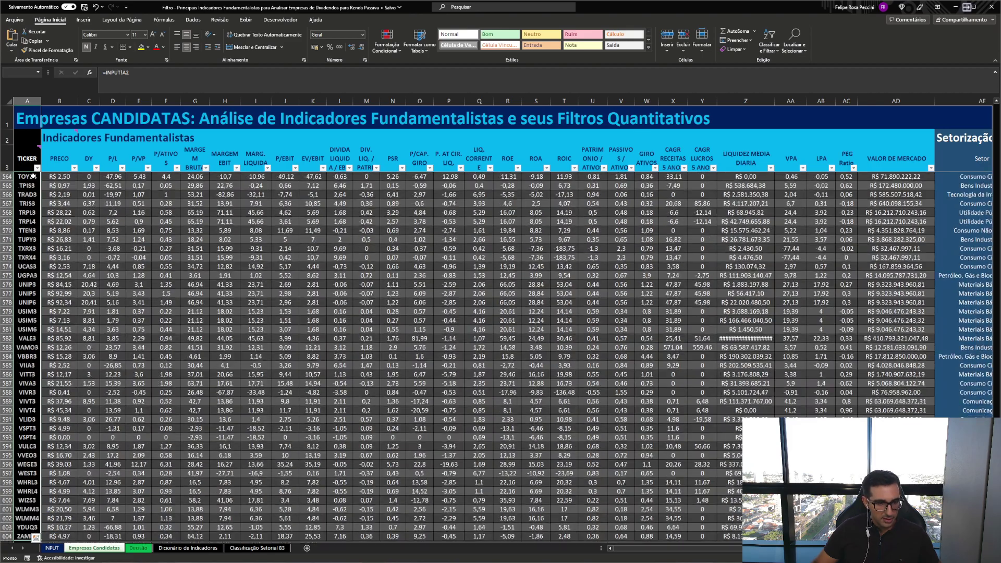
scroll(33, 176, "down", 3)
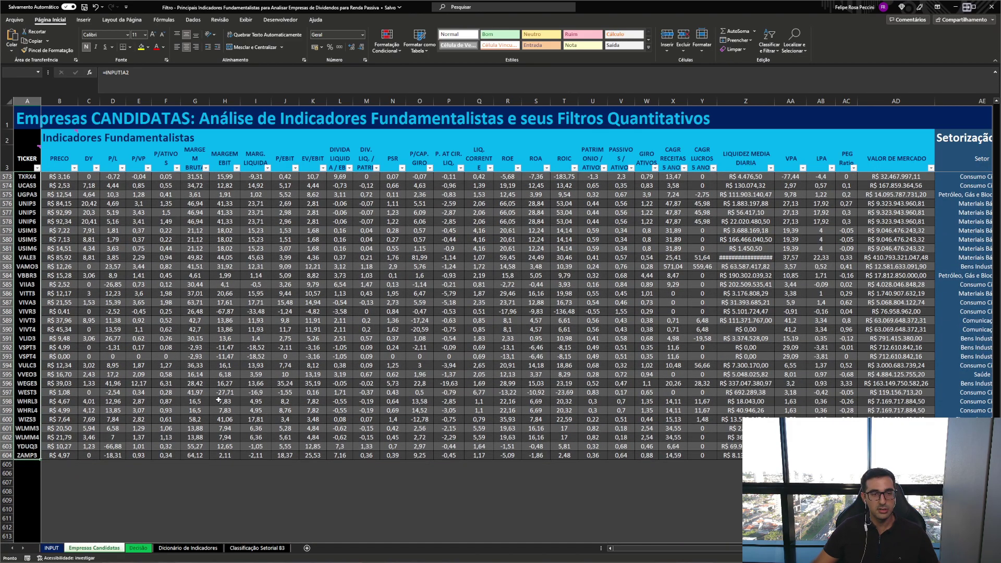
scroll(157, 339, "up", 3)
Select the DY column header and bring the first rows of the table back into view.
key("Up")
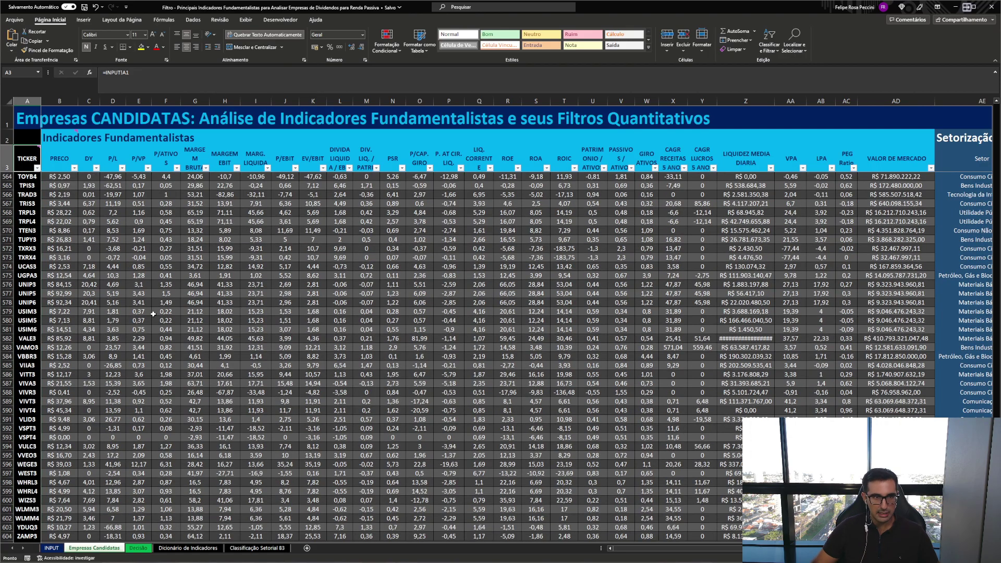
key("Right")
key("Right")
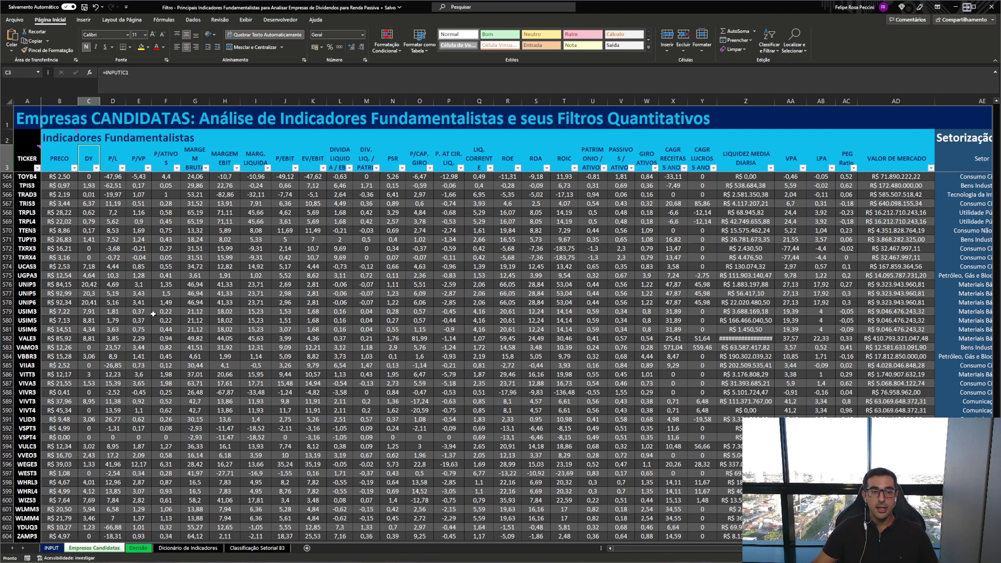
scroll(153, 314, "up", 11)
scroll(153, 314, "up", 20)
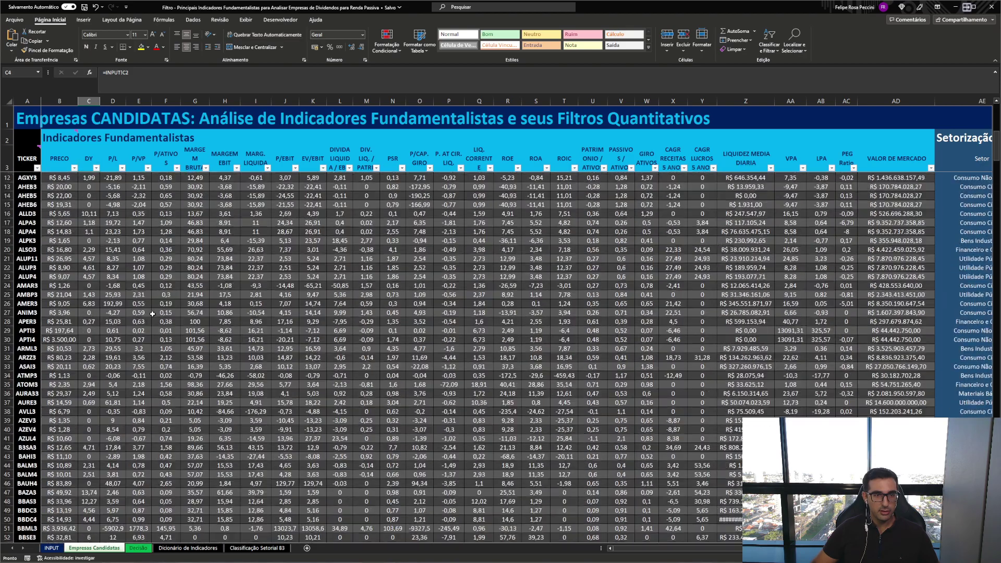
Go through the indicator headers from P/L across to the Capitalização column under Limpeza de Dados.
key("Right")
key("Right")
key("Right")
key("Right")
key("Right")
key("Right")
key("Right")
key("Right")
key("Right")
key("Right")
key("Right")
key("Right")
key("Right")
key("Right")
key("Right")
key("Right")
key("Right")
key("Right")
key("Right")
key("Right")
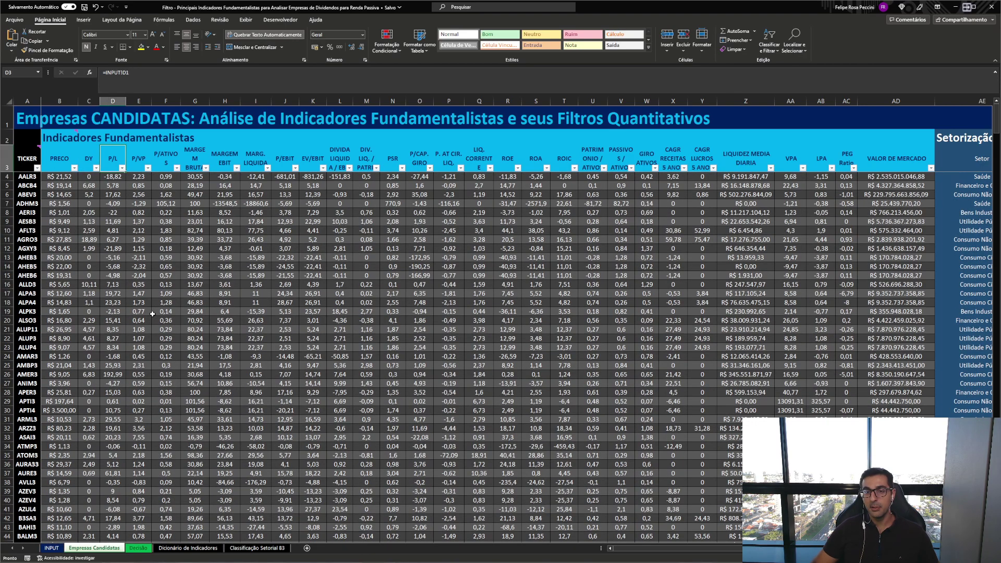
key("Right")
key("Right")
key("Right")
key("Right")
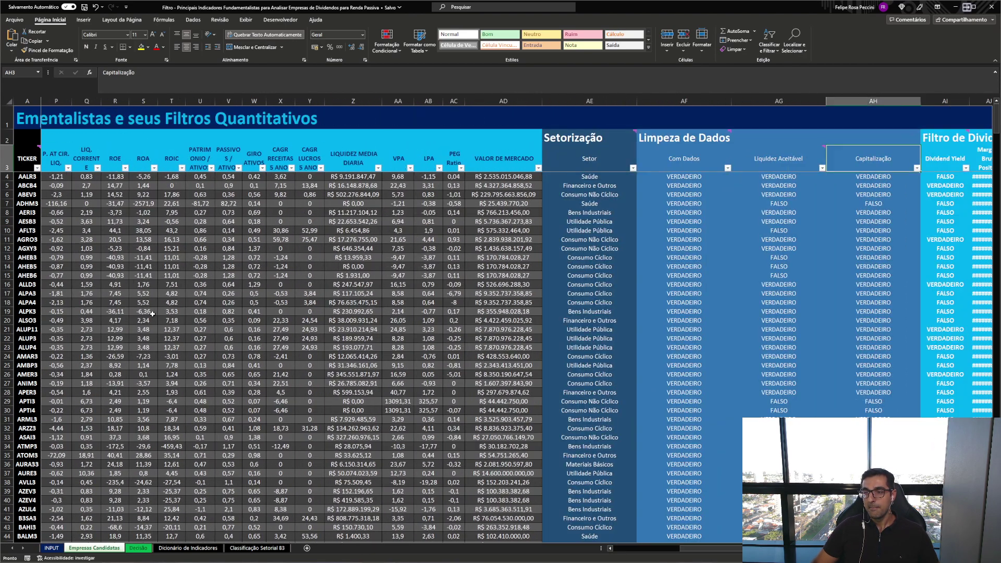
Examine the Setorização and Limpeza de Dados section headings.
key("Left")
key("Left")
key("Left")
key("Up")
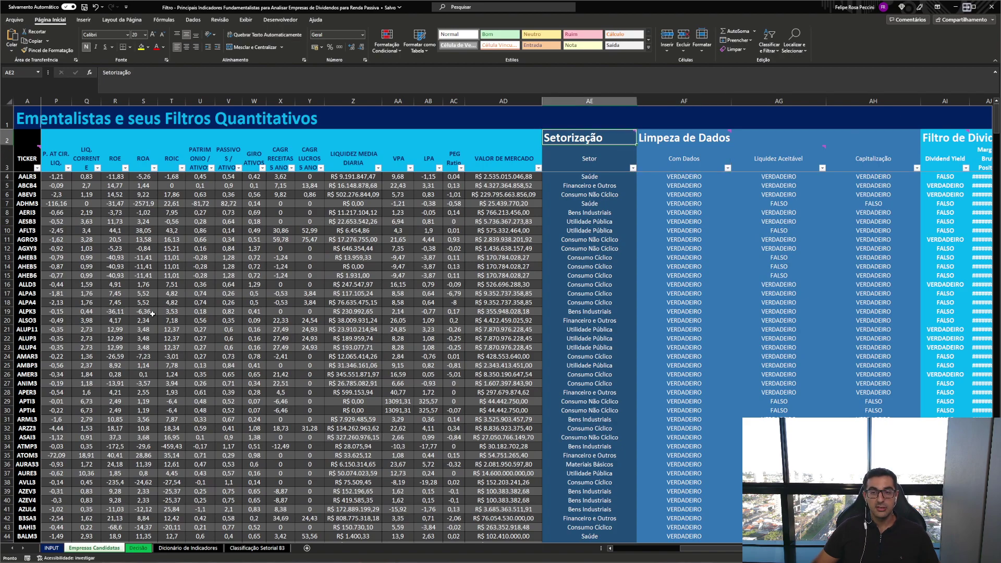
key("Right")
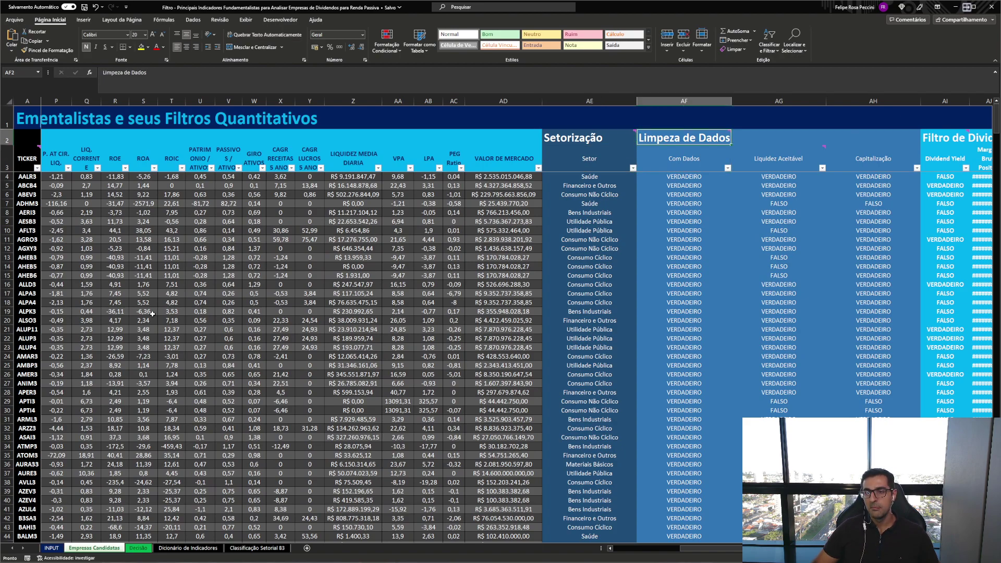
Move along the section heading row past Filtro de Dividendos to view its criteria and the Resultado column.
key("Right")
key("Right")
key("Right")
key("Right")
key("Right")
key("Right")
key("Right")
key("Right")
key("Right")
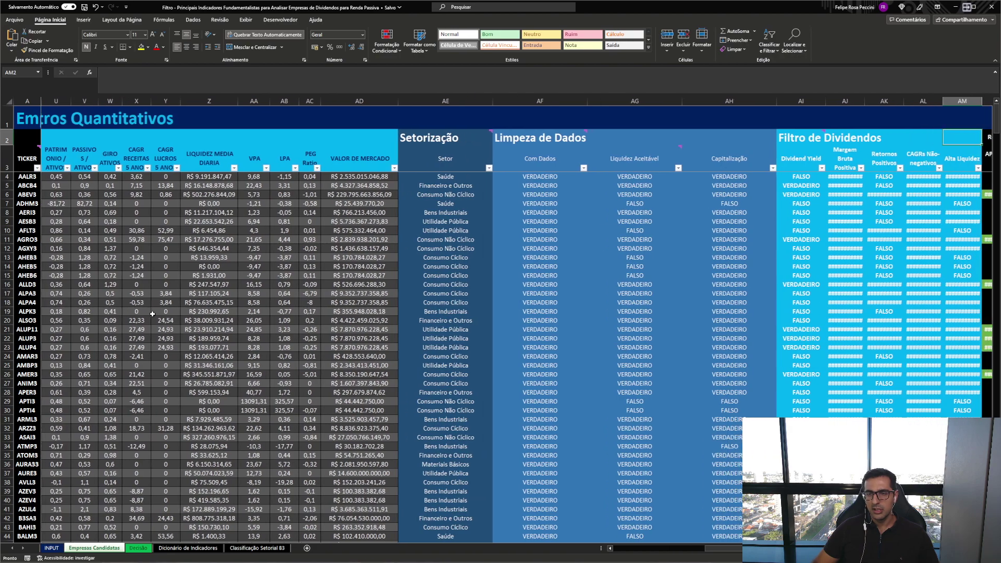
key("Right")
Go back to the Limpeza de Dados section and examine its Liquidez Aceitável column header.
key("Down")
key("Left")
key("Left")
key("Left")
key("Left")
key("Left")
key("Left")
key("Left")
key("Left")
key("Left")
key("Left")
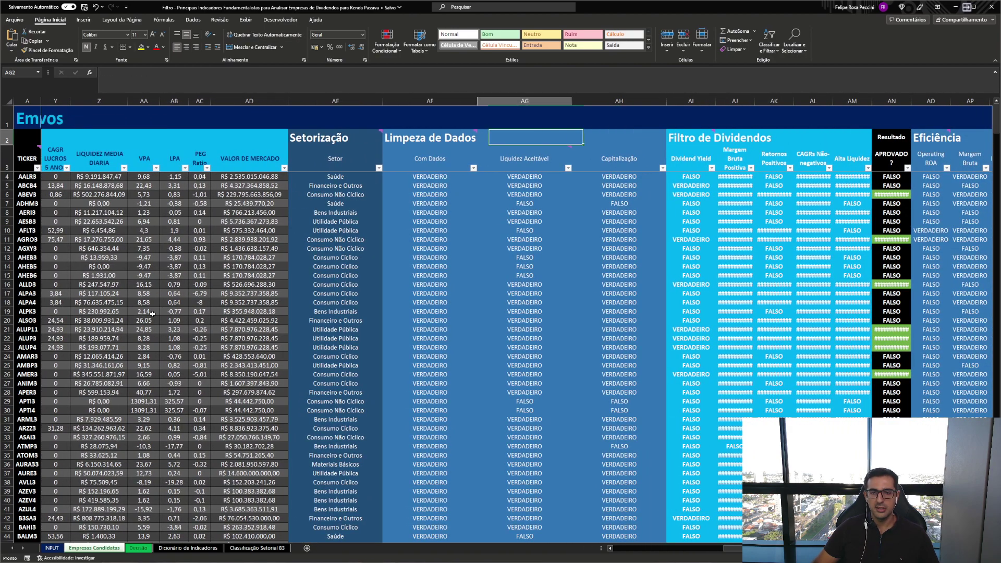
key("Right")
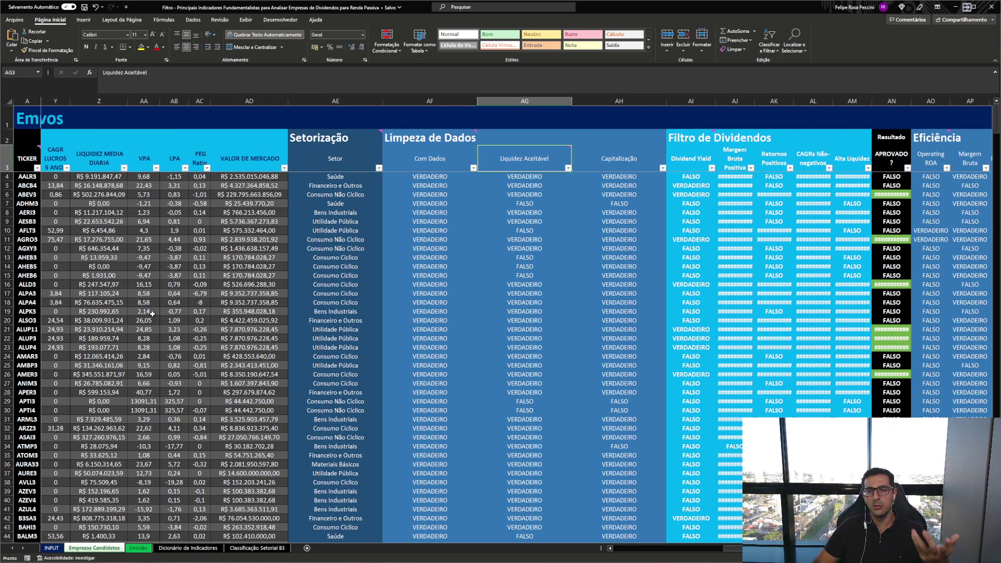
Move on from the data cleaning columns to the Dividend Yield header under Filtro de Dividendos.
key("Right")
key("Right")
key("Right")
key("Right")
key("Right")
key("Right")
key("Right")
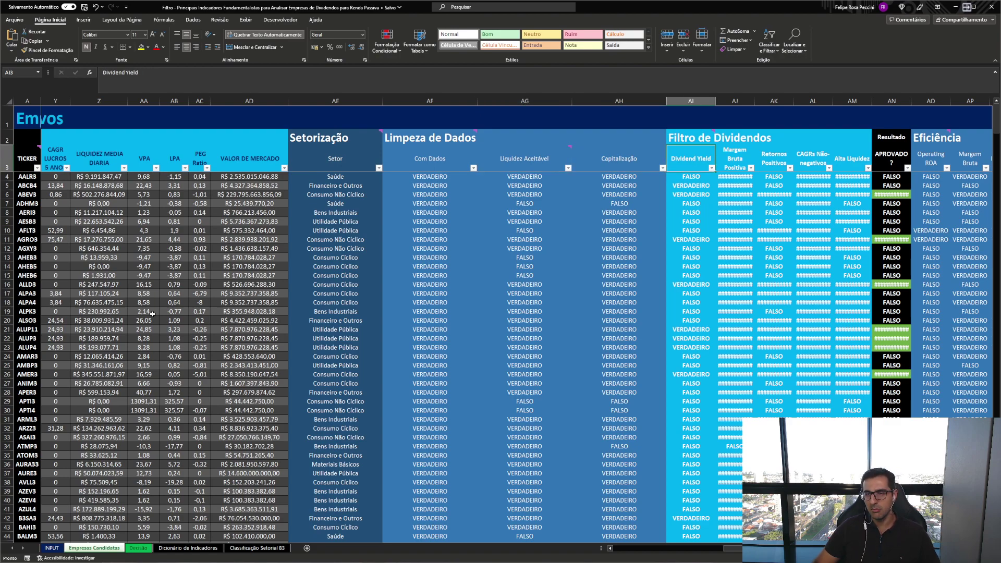
Review the remaining dividend filter, Eficiência and Rentabilidade headers, ending on the Rentabilidade section's "APROVADO ?" column.
key("Right")
key("Right")
key("Right")
key("Right")
key("Right")
key("Right")
key("Right")
key("Right")
key("Right")
key("Right")
key("Right")
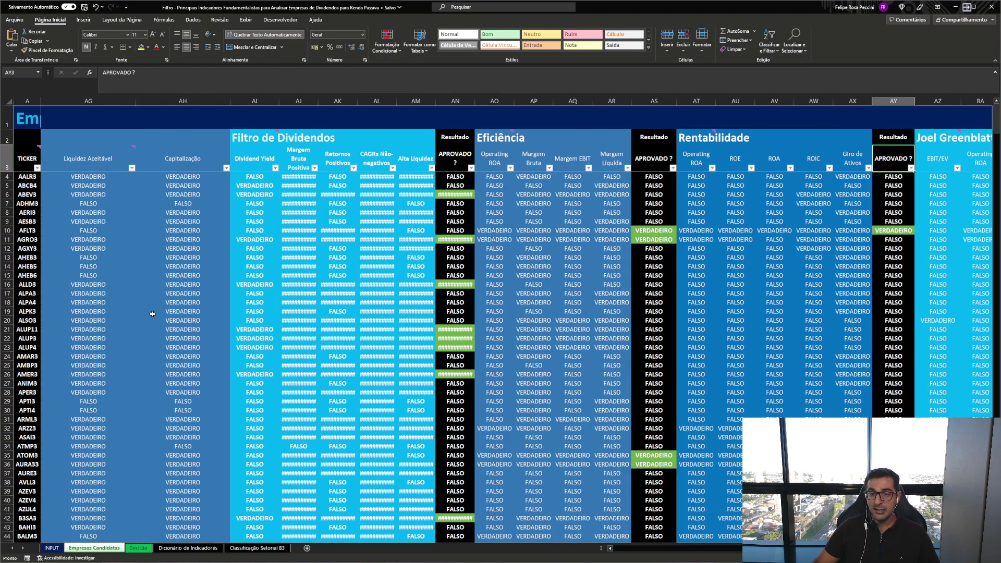
Auto-fit the widths of the Margem Bruta Positiva, Retornos Positivos, CAGRs Não-negativos and Alta Liquidez columns to their contents.
left_click(32, 101)
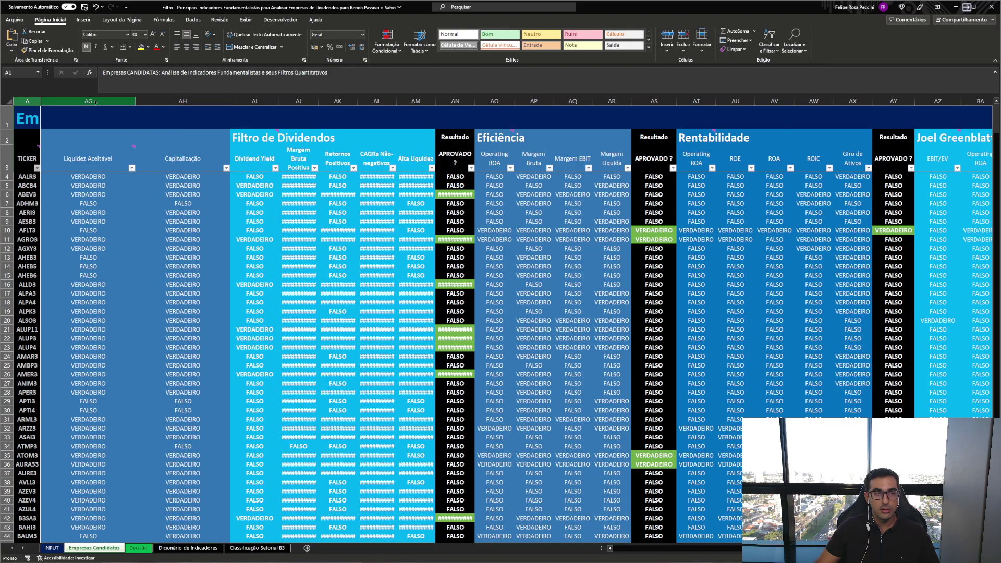
left_click(44, 101)
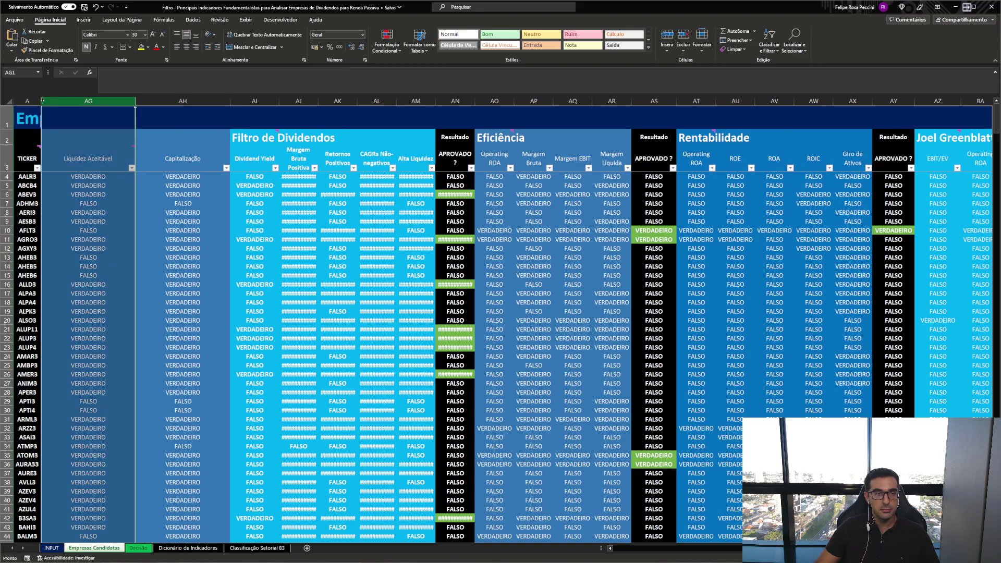
double_click(319, 101)
double_click(357, 101)
double_click(396, 101)
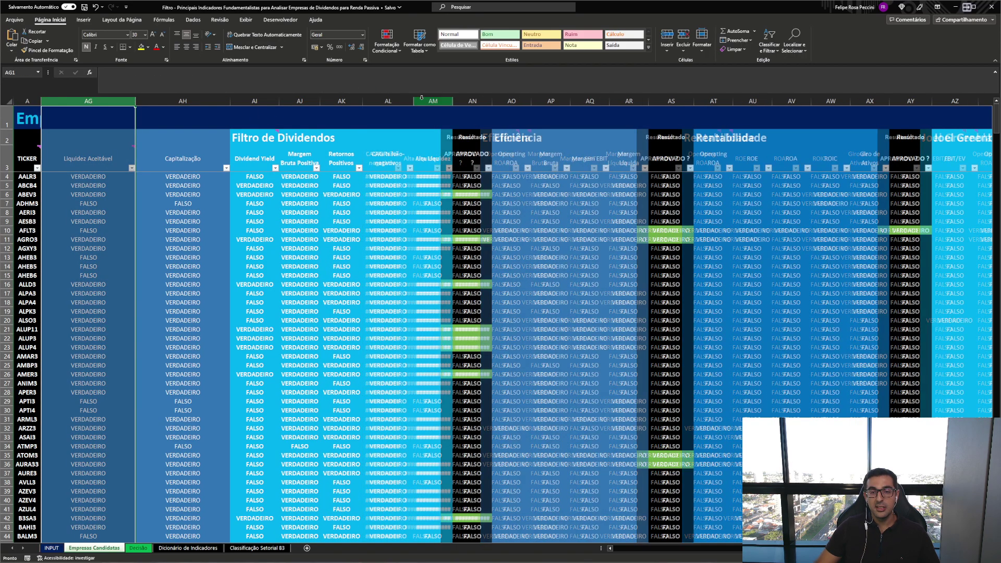
double_click(456, 99)
Go through the Filtro de Dividendos criteria headers one by one, from Dividend Yield to Alta Liquidez.
left_click(254, 137)
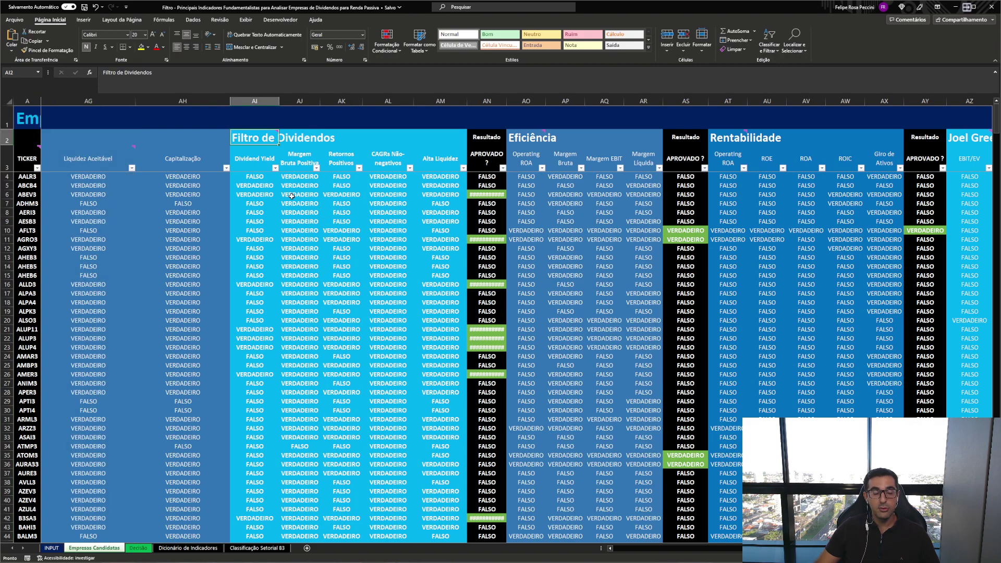
scroll(318, 198, "right", 1)
scroll(319, 199, "right", 1)
scroll(313, 197, "left", 1)
scroll(311, 196, "right", 1)
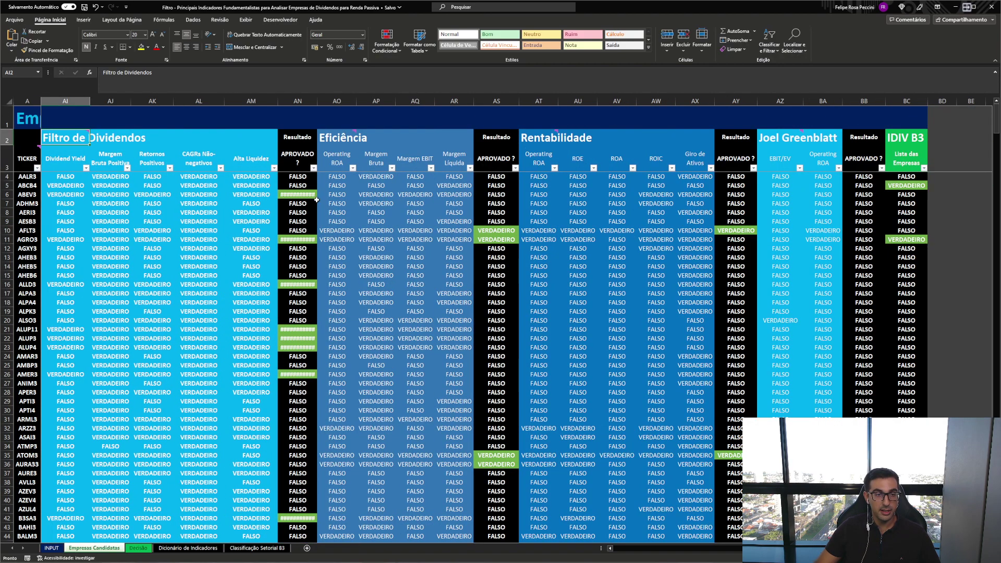
key("Down")
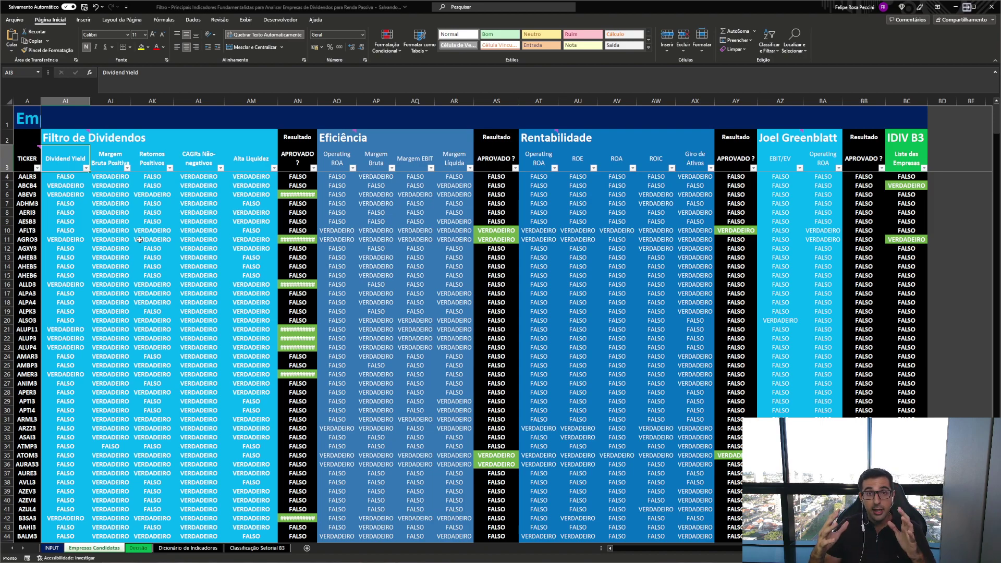
left_click(58, 175)
left_click(108, 159)
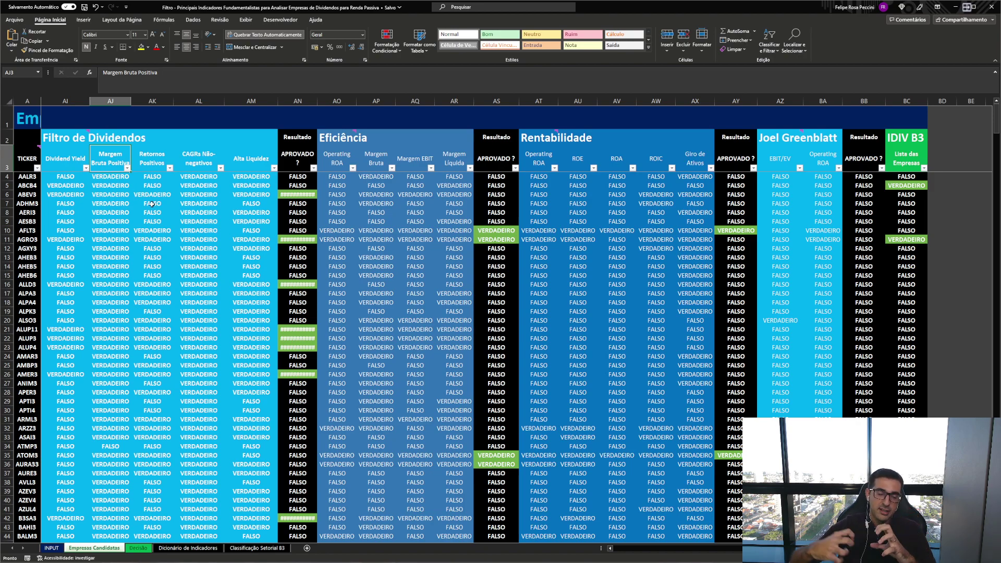
left_click(146, 166)
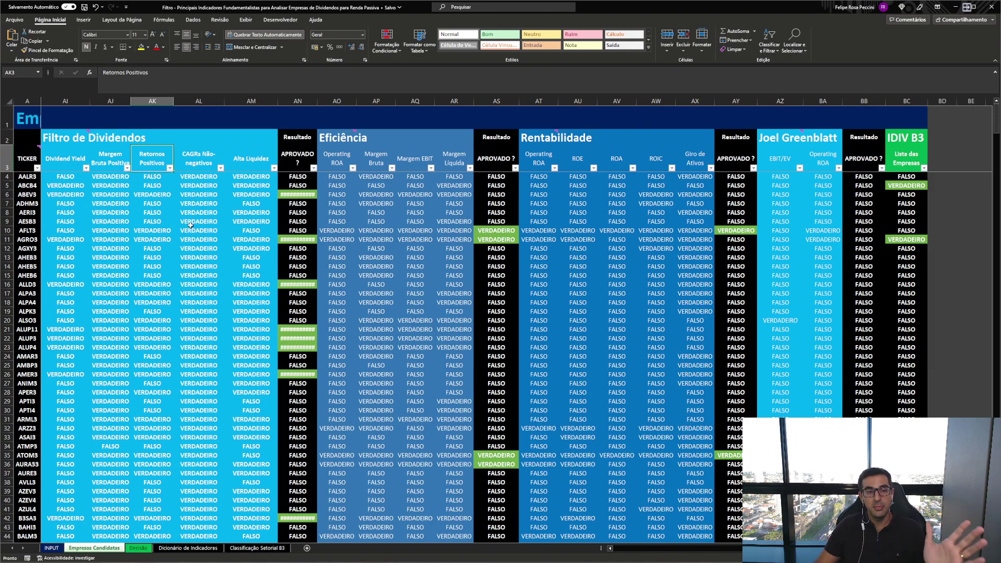
left_click(188, 151)
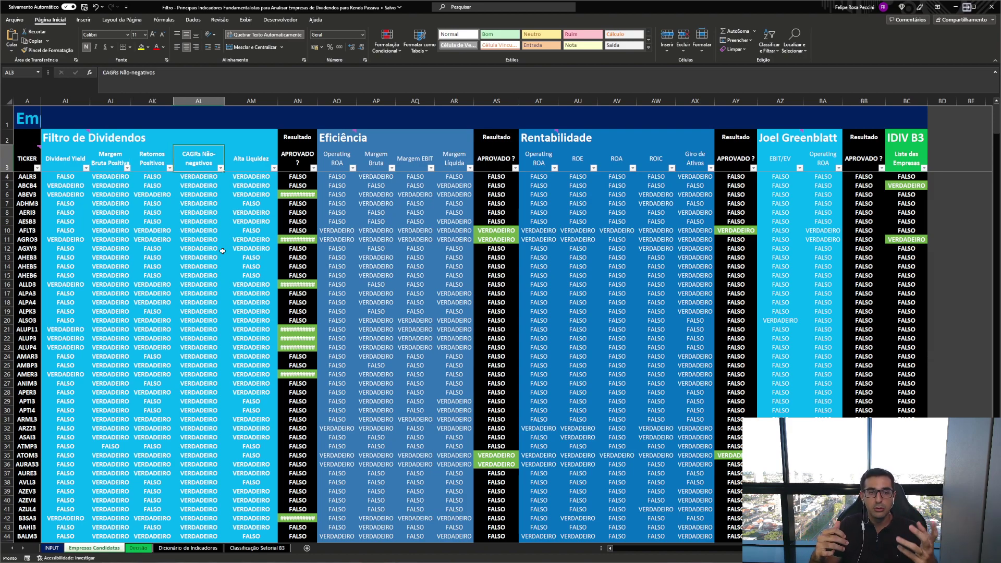
left_click(261, 151)
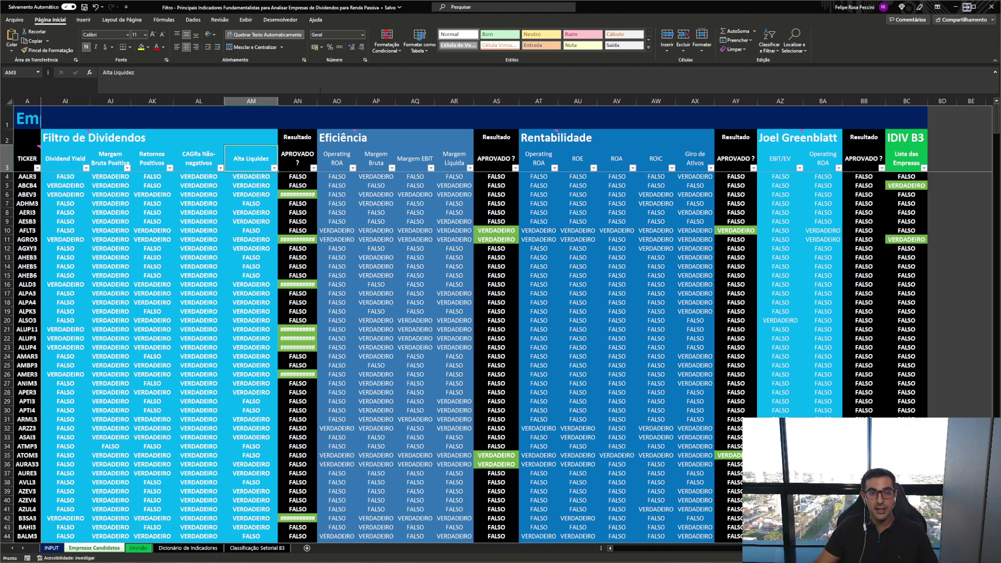
Auto-fit the dividend filter's "APROVADO ?" column and select the five criteria headers from Dividend Yield to Alta Liquidez.
double_click(317, 100)
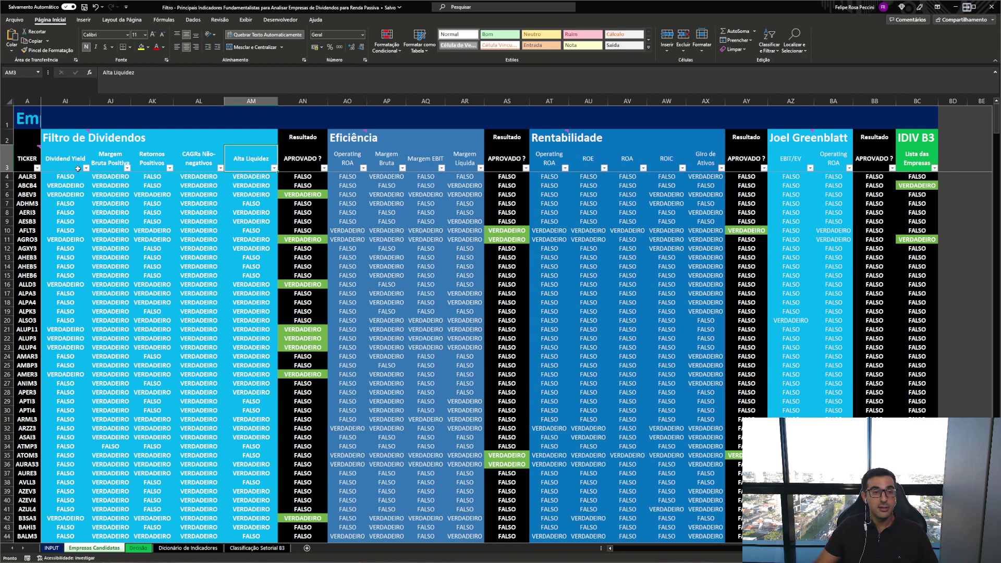
left_click_drag(71, 161, 233, 154)
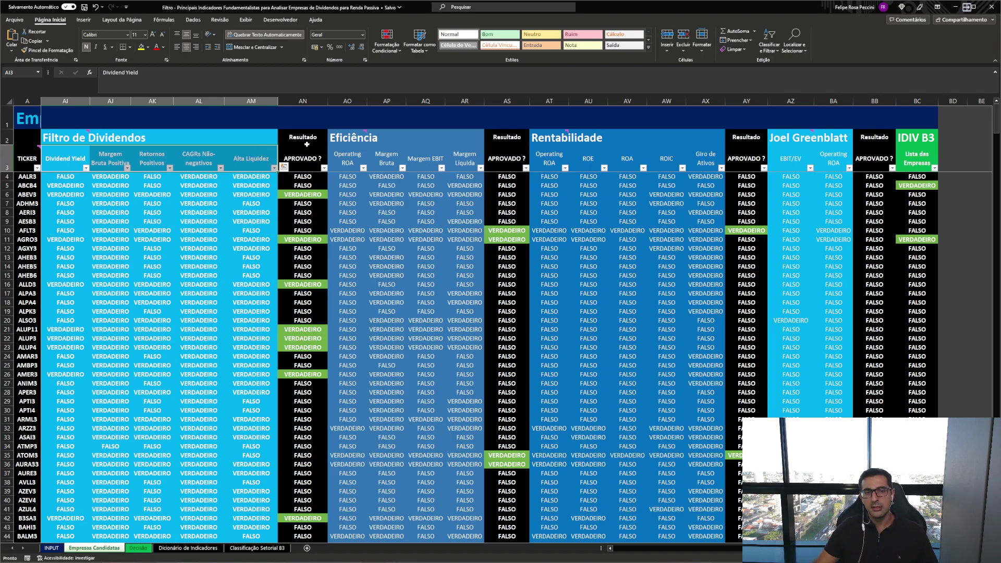
Review the Eficiência, Rentabilidade, Joel Greenblatt and IDIV B3 sections in turn.
left_click(359, 138)
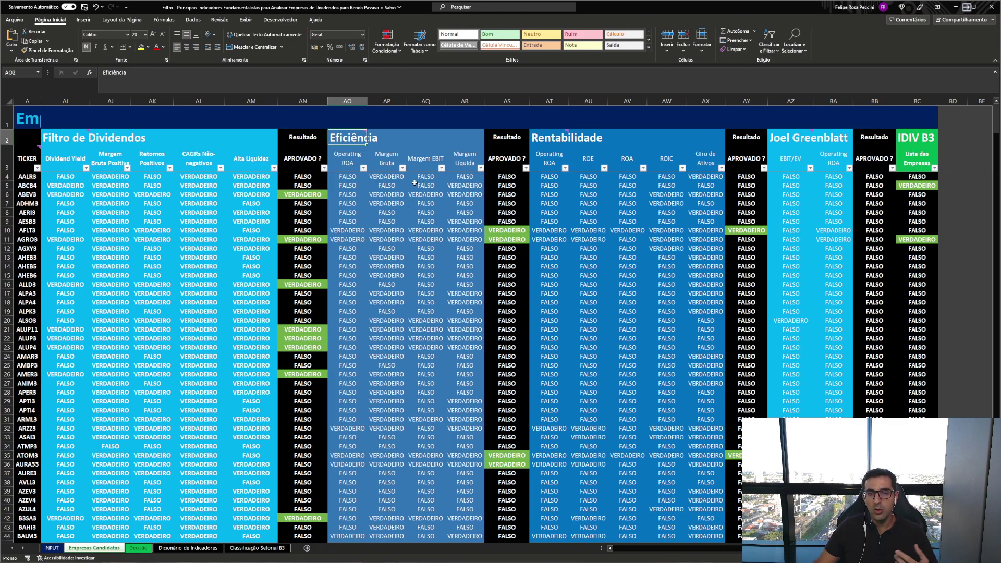
left_click(560, 147)
left_click(584, 231)
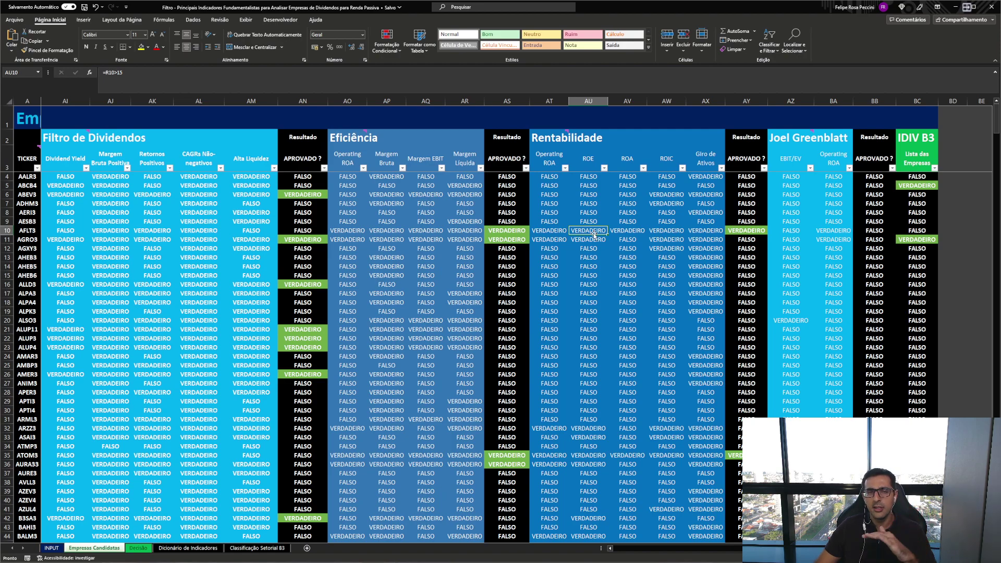
left_click(795, 143)
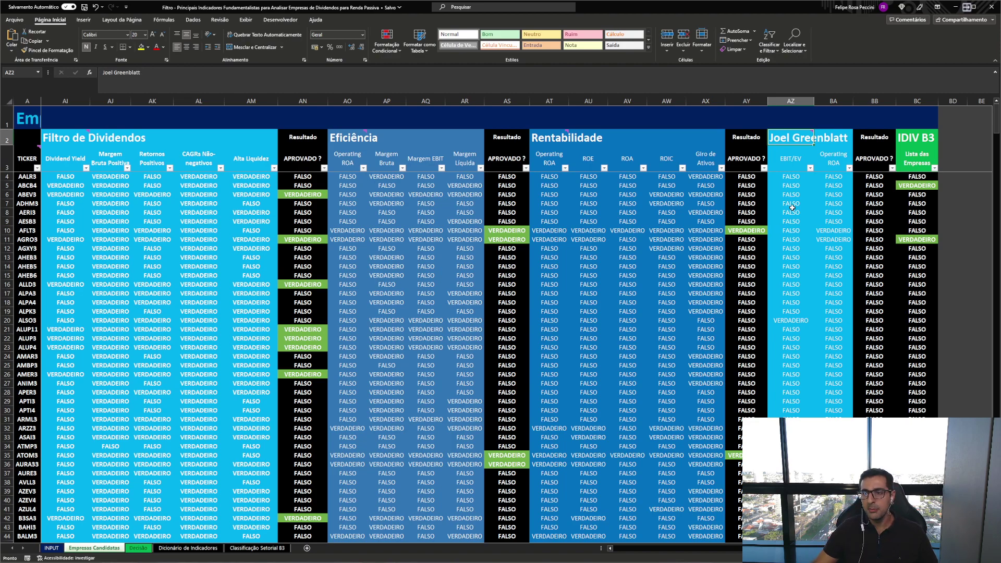
left_click(917, 136)
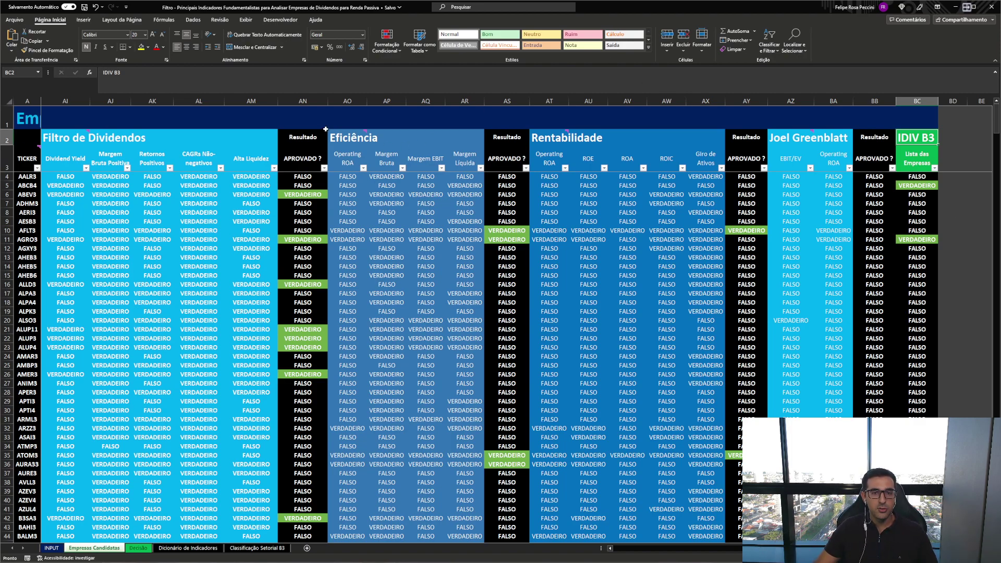
Filter the dividend section's "APROVADO ?" column to show only VERDADEIRO and check the criteria columns of the remaining companies.
left_click(324, 167)
left_click(261, 267)
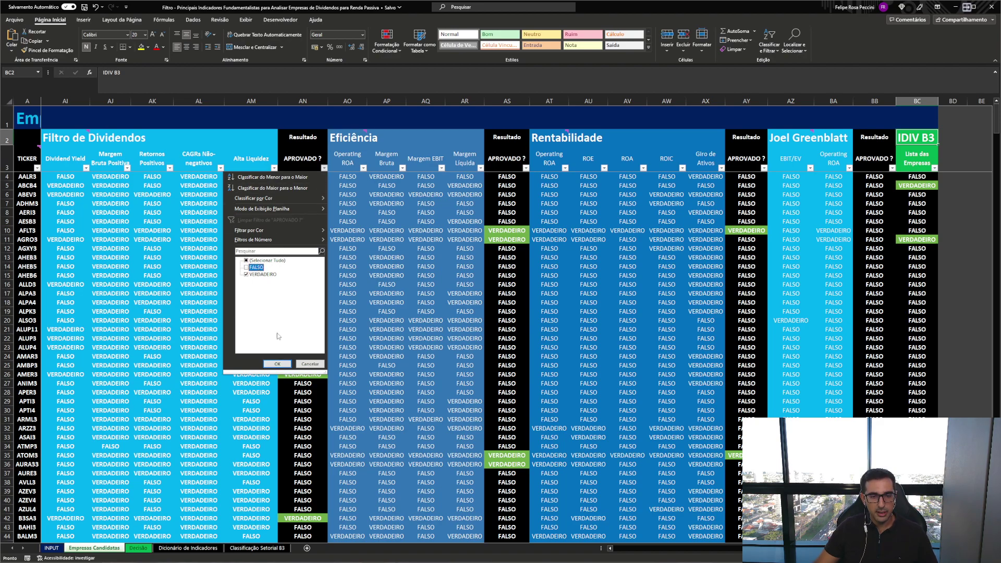
left_click(277, 364)
left_click_drag(56, 158, 250, 160)
left_click(255, 212)
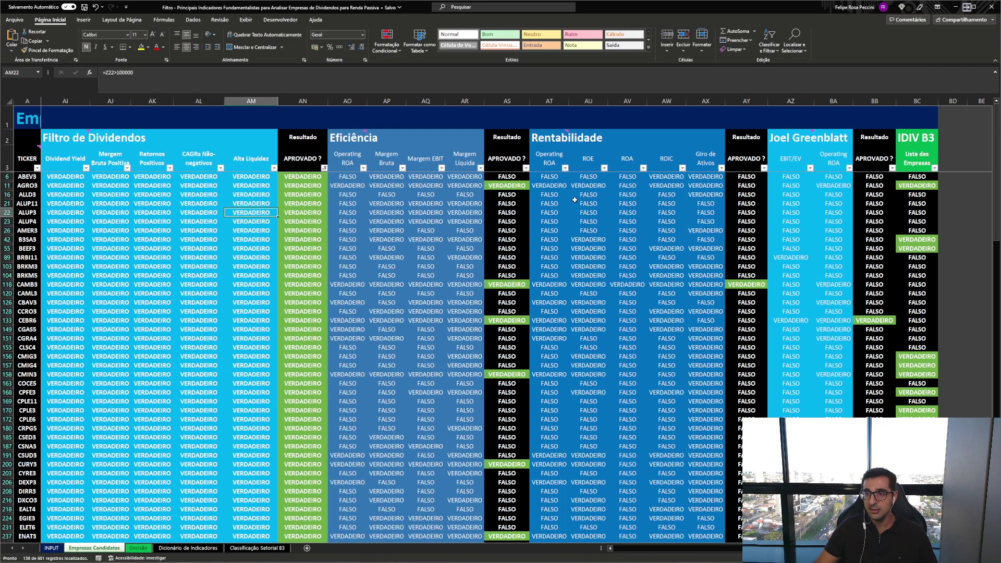
Filter the IDIV B3 "Lista das Empresas" column to show only VERDADEIRO.
left_click(899, 154)
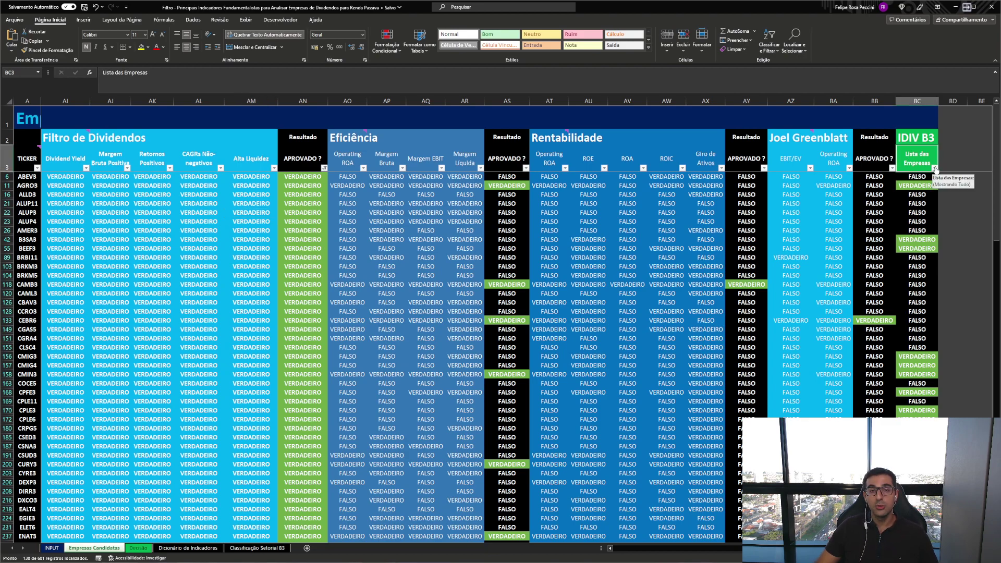
left_click(934, 168)
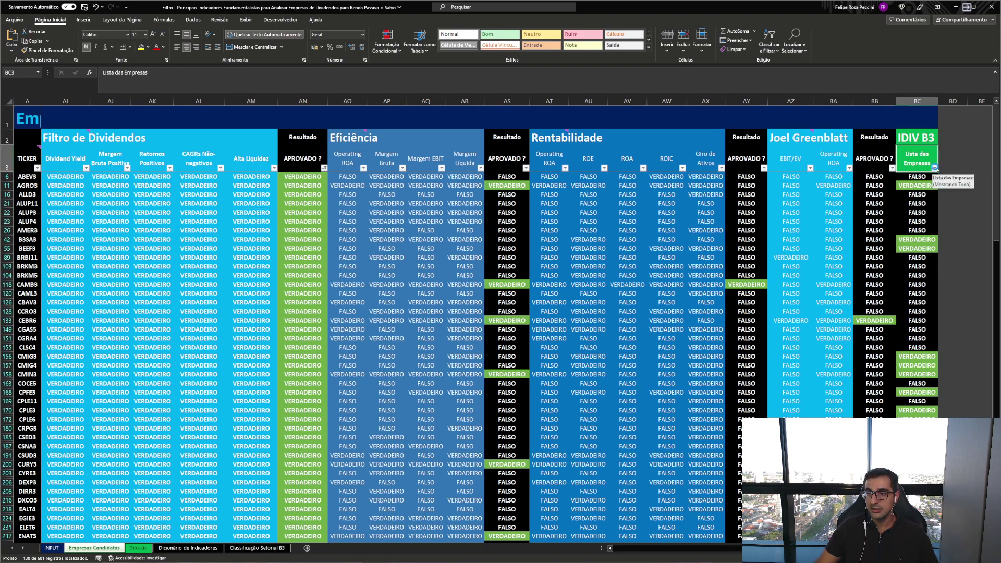
left_click(857, 267)
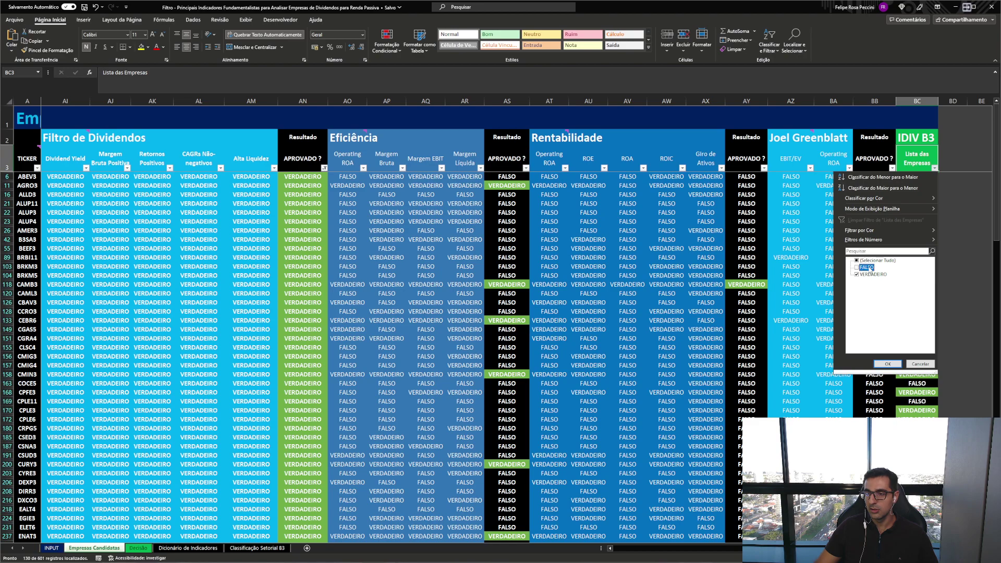
left_click(887, 364)
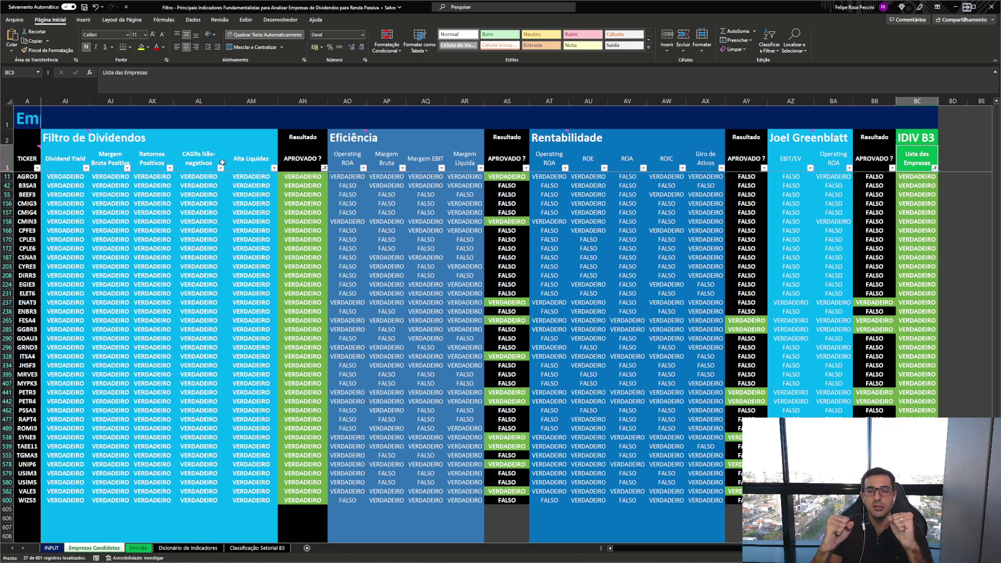
Copy the filtered tickers in the TICKER column, from AGRO3 to WIZS3.
scroll(151, 208, "left", 5)
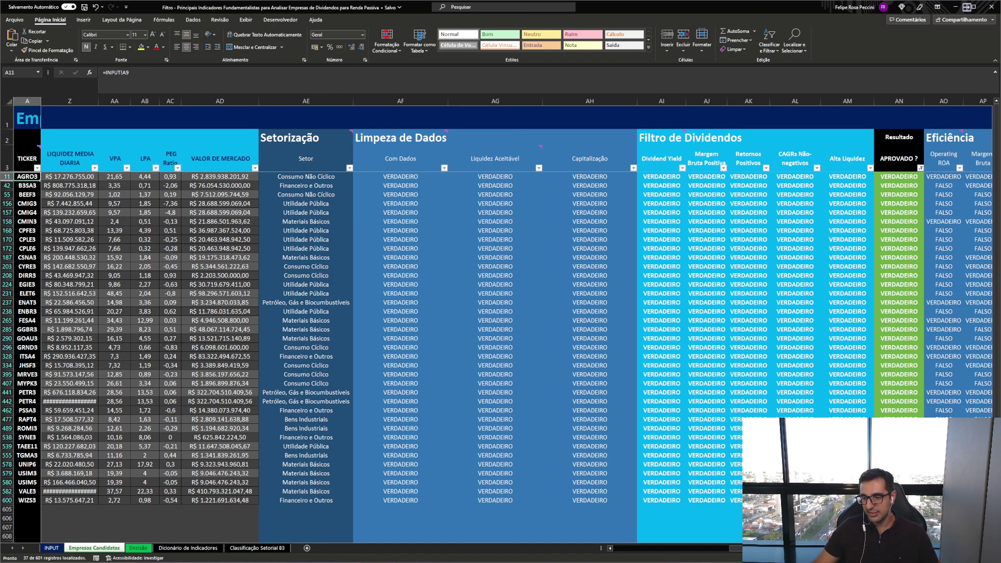
scroll(319, 232, "right", 5)
scroll(108, 186, "right", 2)
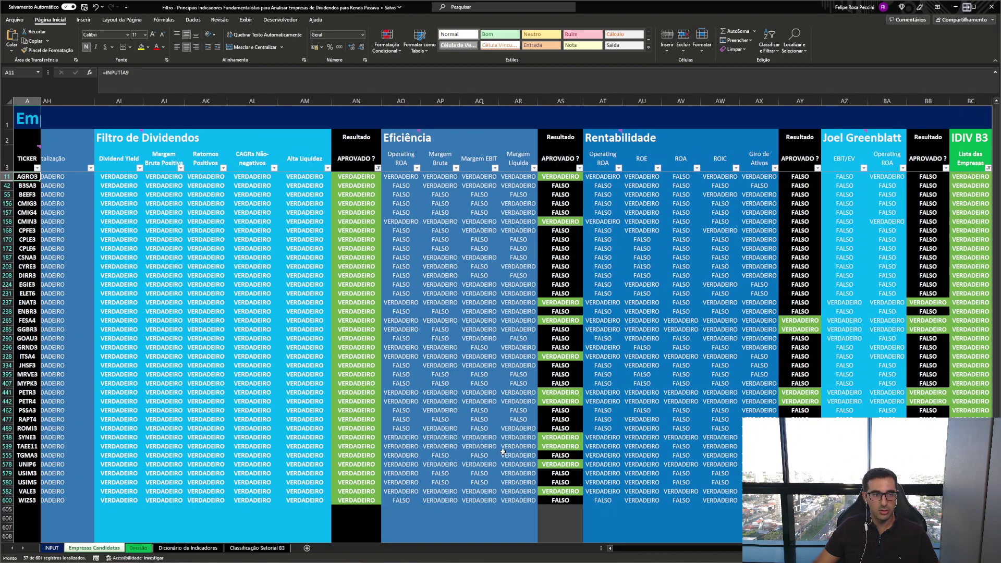
key("ctrl+Down")
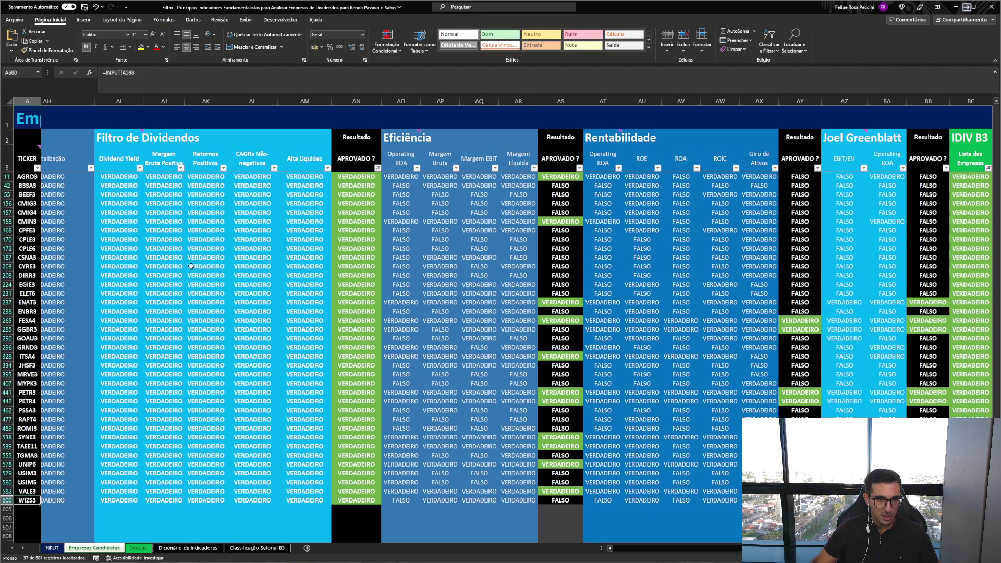
key("ctrl+shift+Up")
key("ctrl+c")
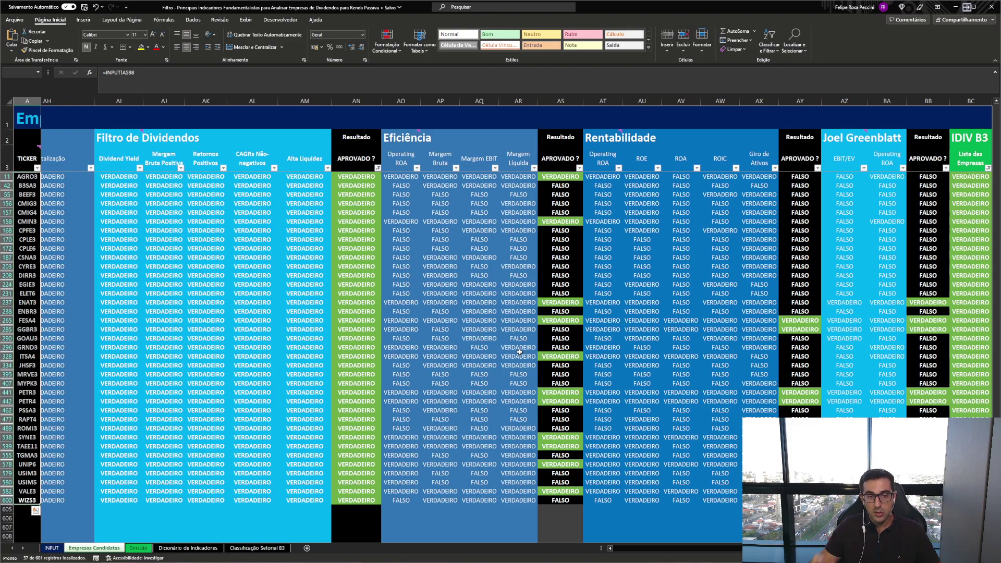
left_click(140, 498)
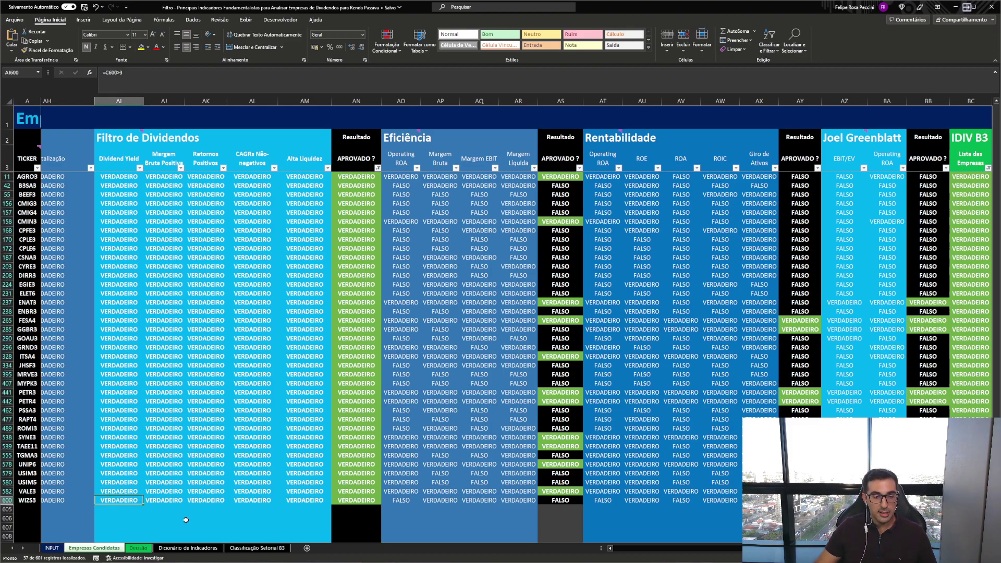
Look over the Dicionário de Indicadores and Classificação Setorial B3 sheets, then return to Empresas Candidatas.
left_click(188, 548)
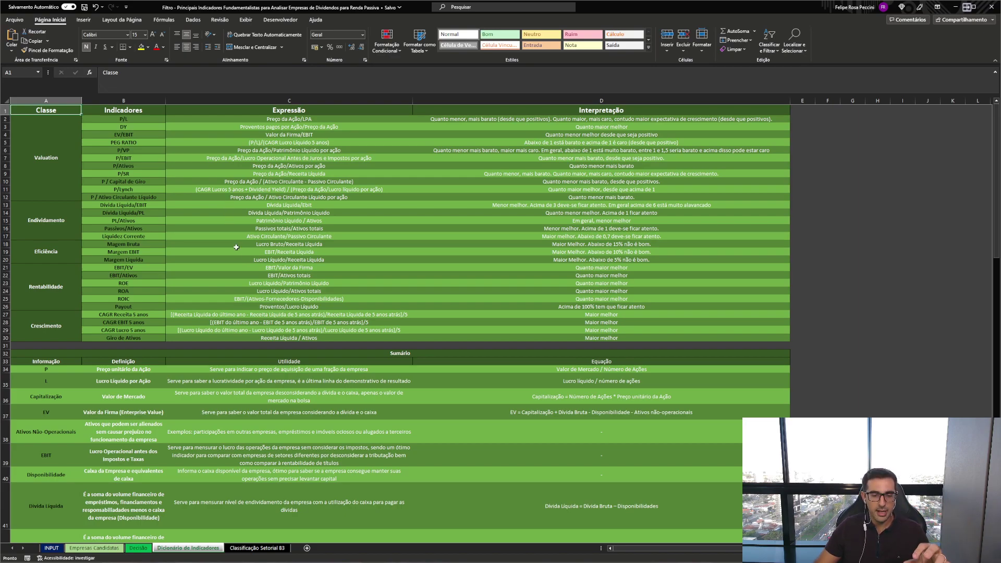
left_click(257, 548)
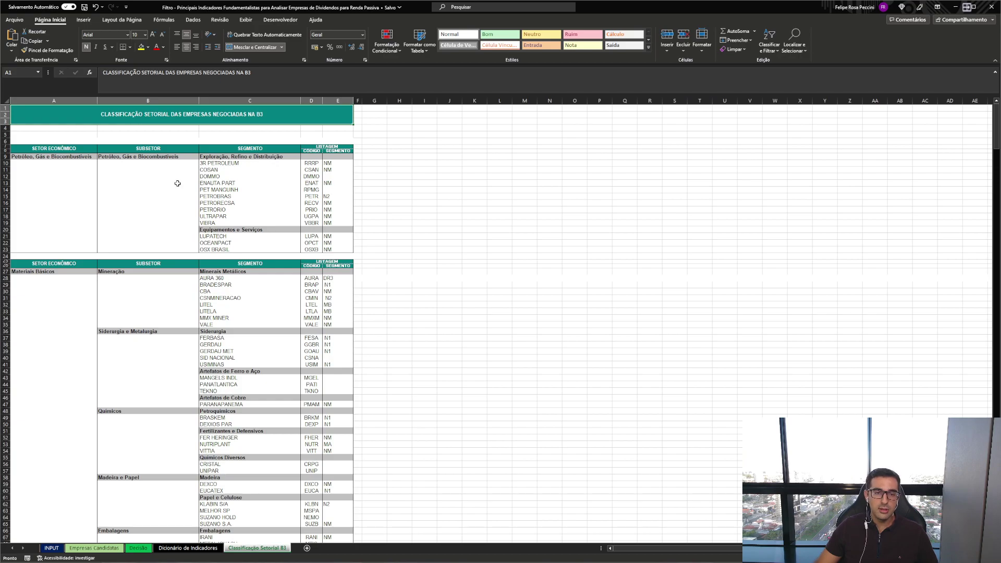
scroll(195, 230, "down", 5)
scroll(195, 233, "up", 5)
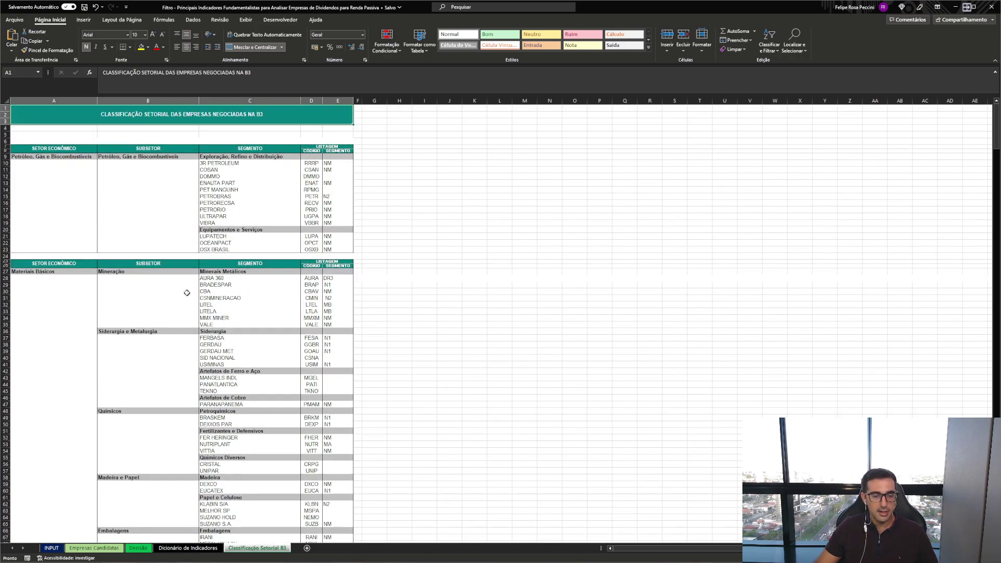
left_click(99, 550)
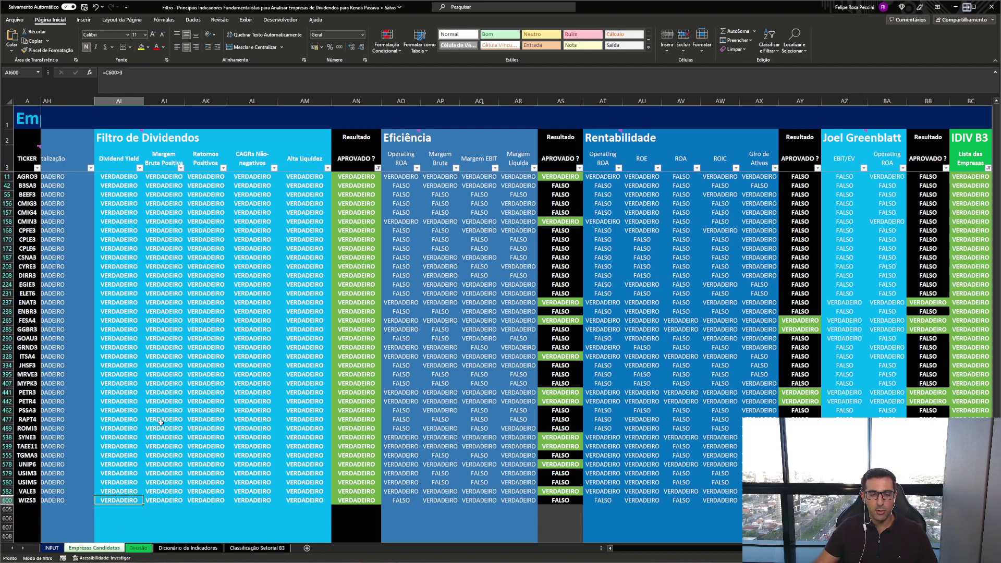
Switch to the MindMeister mind map and paste the copied tickers as a child of the Planilha Filtro de Dividendos topic.
key("alt+Tab")
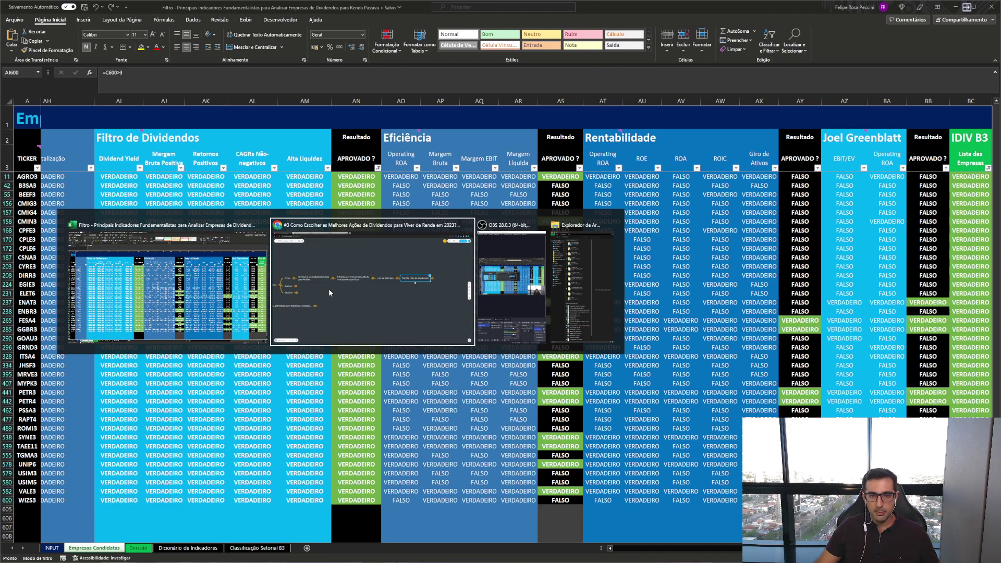
left_click(610, 320)
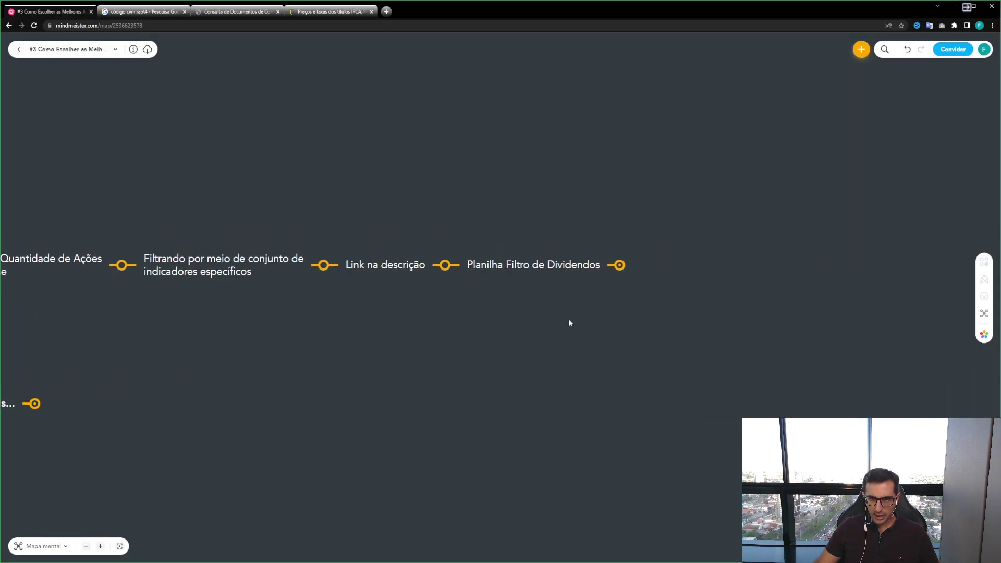
left_click(516, 263)
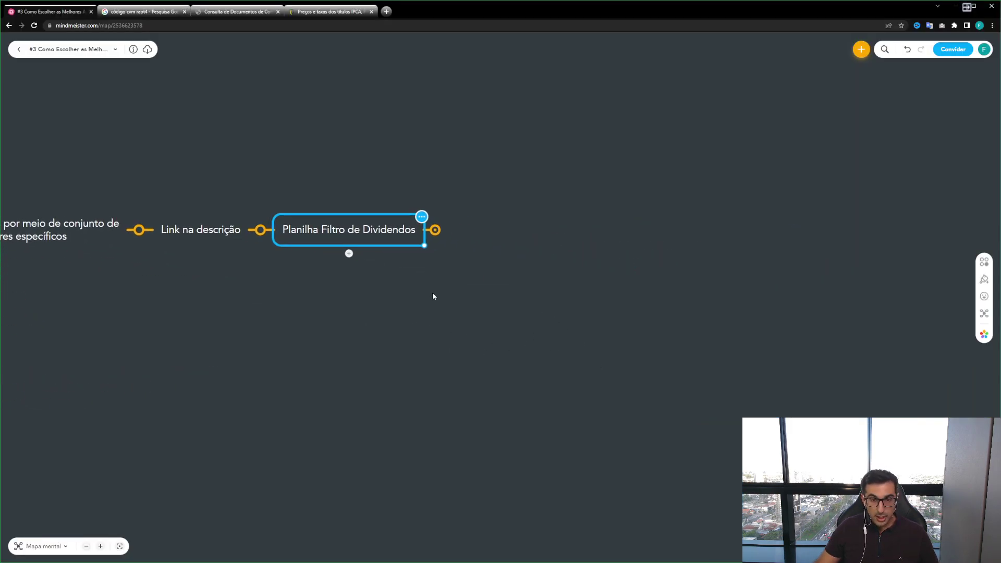
key("ctrl+v")
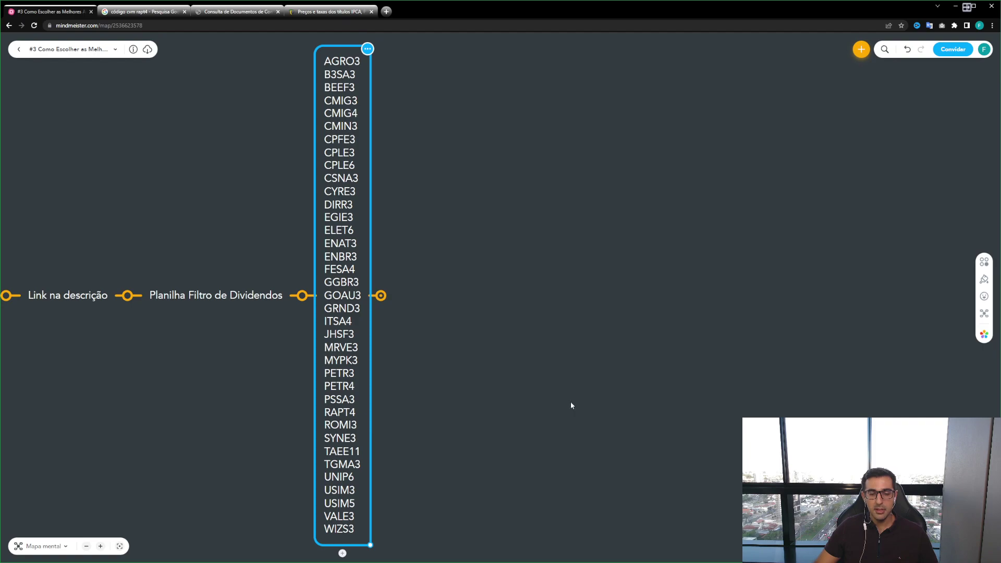
Expand the branch under the pasted ticker list topic in the mind map.
left_click_drag(571, 402, 550, 395)
key("Tab")
type("37 Ativos")
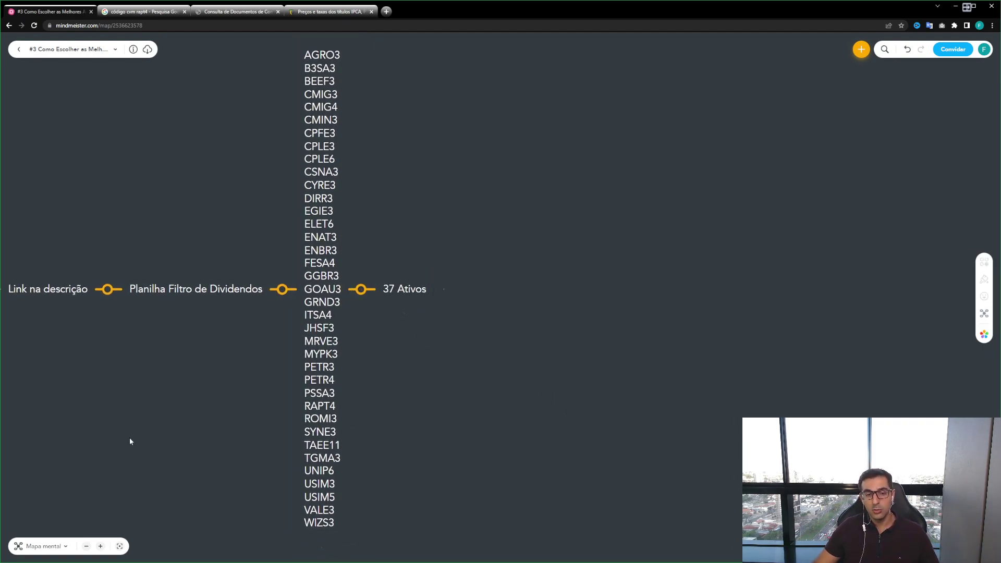
Go to the Analisar topic under 3 Passos and expand its first level.
left_click_drag(129, 437, 581, 372)
left_click_drag(334, 380, 505, 341)
left_click(374, 376)
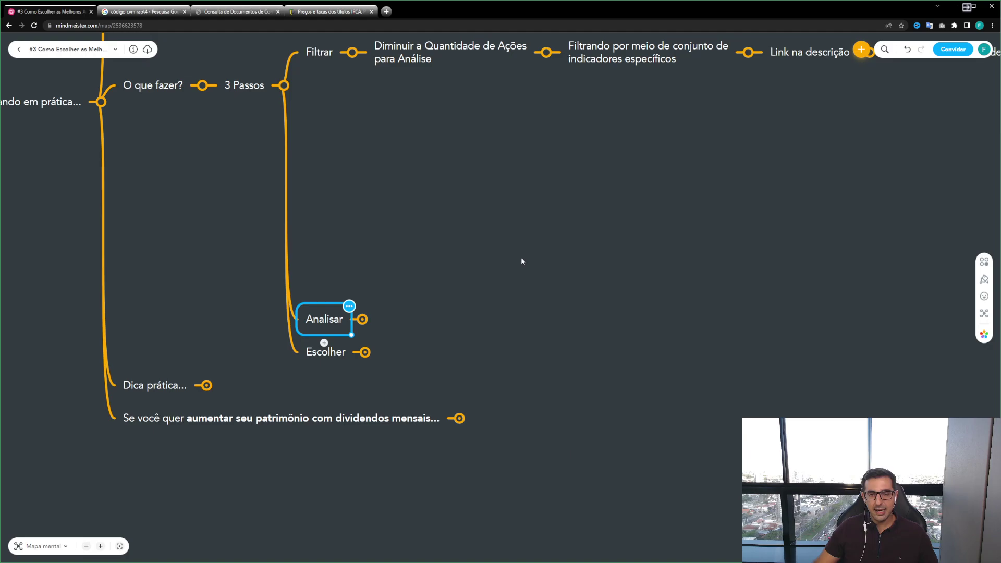
type("Olhar a perspectiva futura dos riscos relacionados à empresa em comparação com suas perspectivas de lucro futuro")
left_click_drag(650, 400, 564, 357)
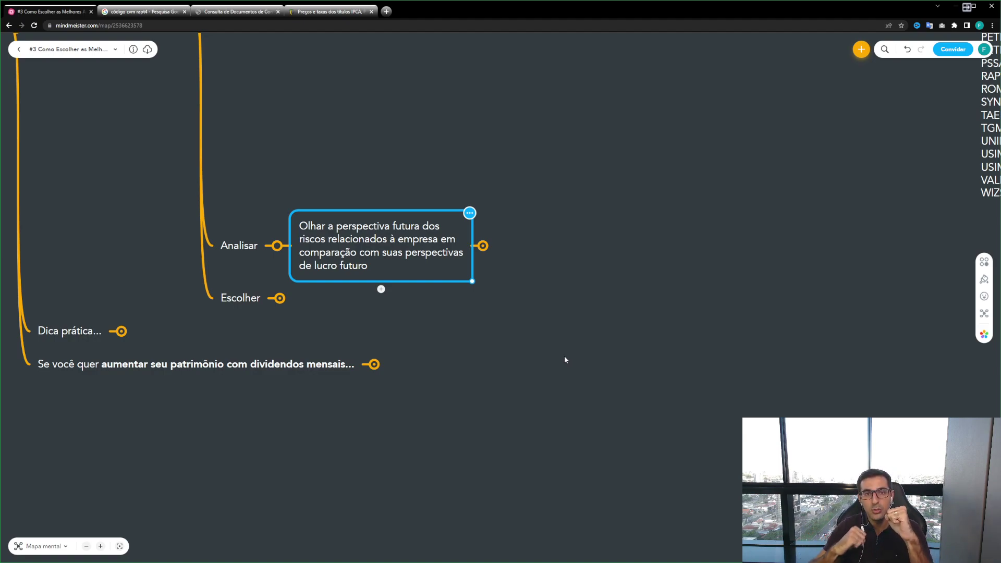
Expand the future risk outlook topic and its Leitura dos Capítulos 4 e 7 do FRE child, and select the Acompanhar os Estudos topic.
key("space")
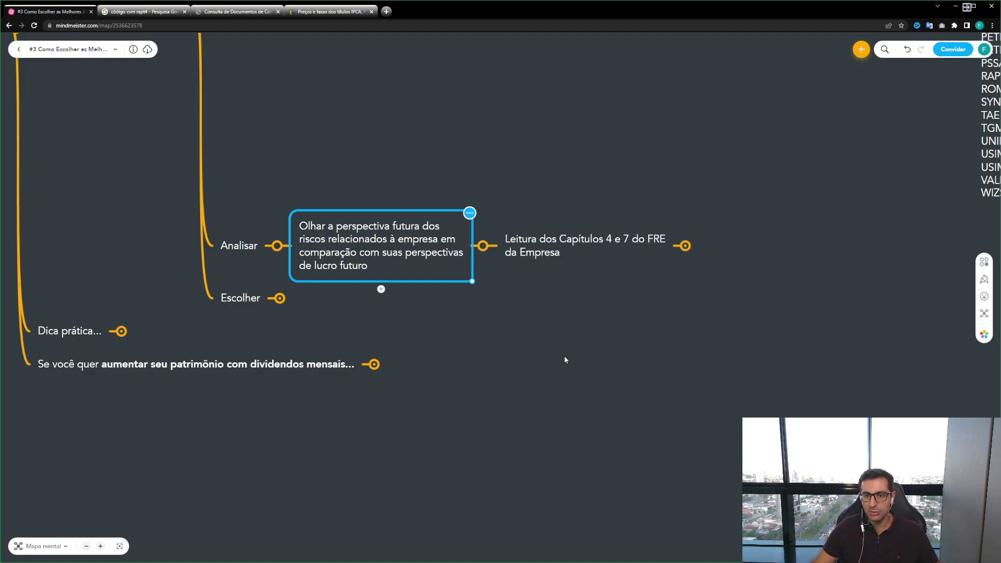
left_click_drag(622, 346, 533, 339)
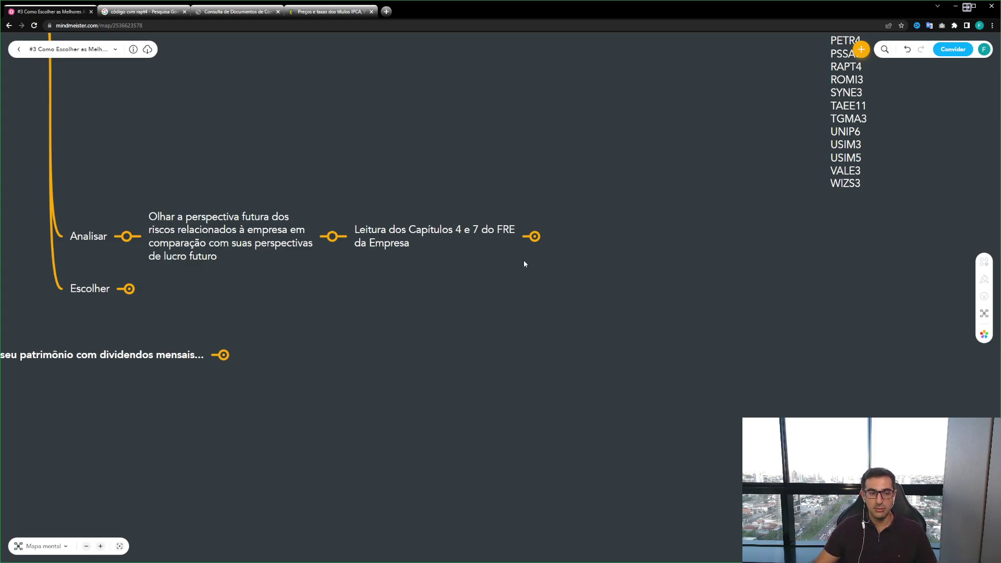
left_click(485, 243)
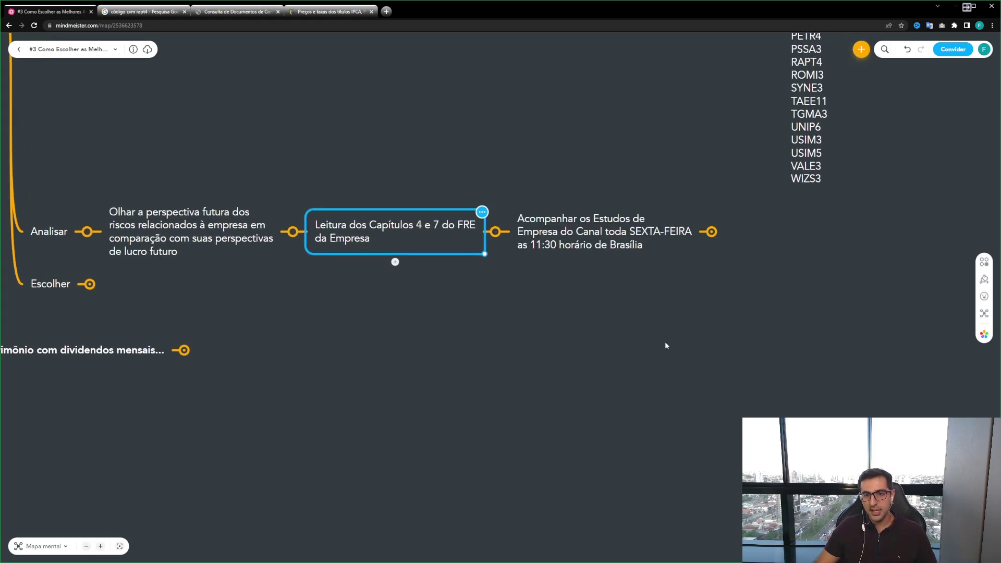
key("Right")
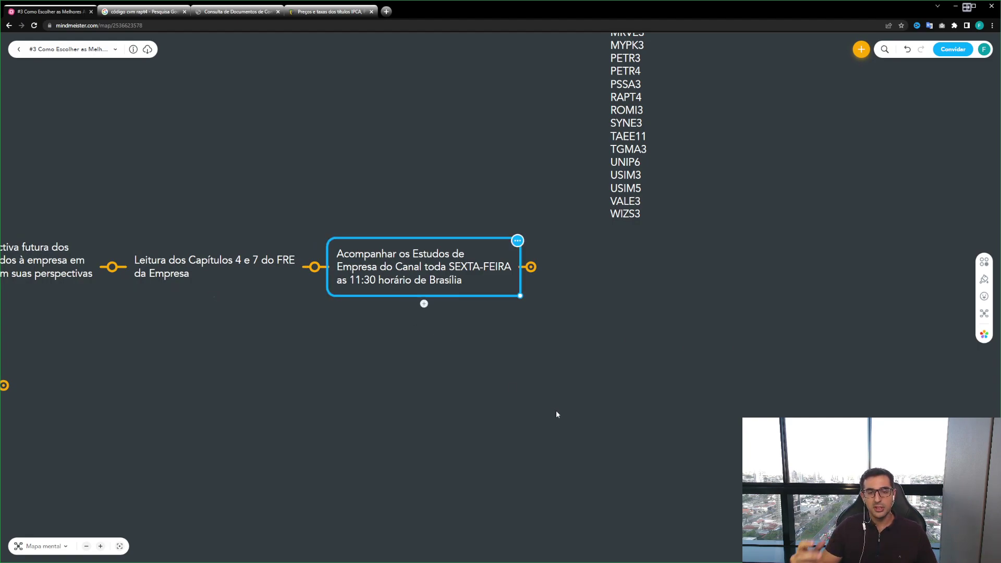